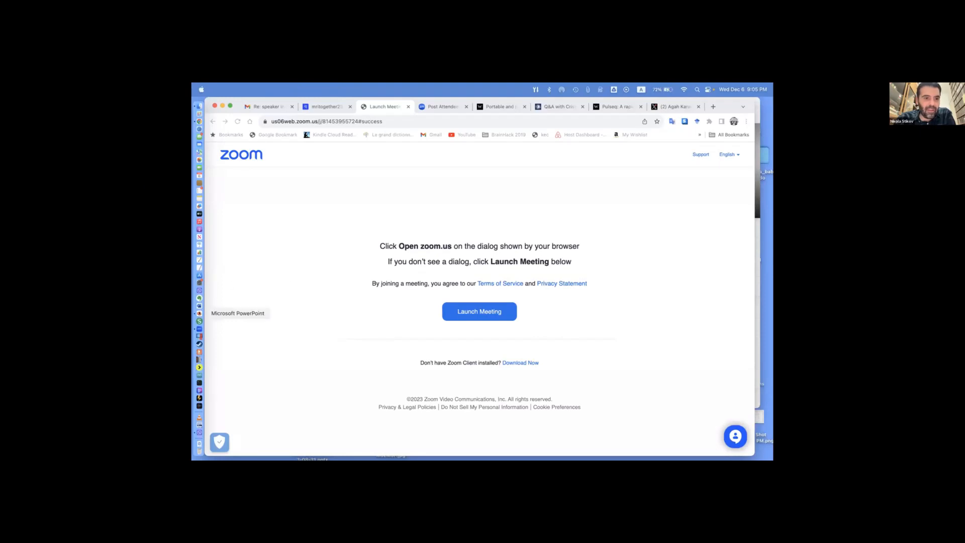
- Bring the deck forward, return to slide 1 and start the slideshow full screen
left_click(200, 313)
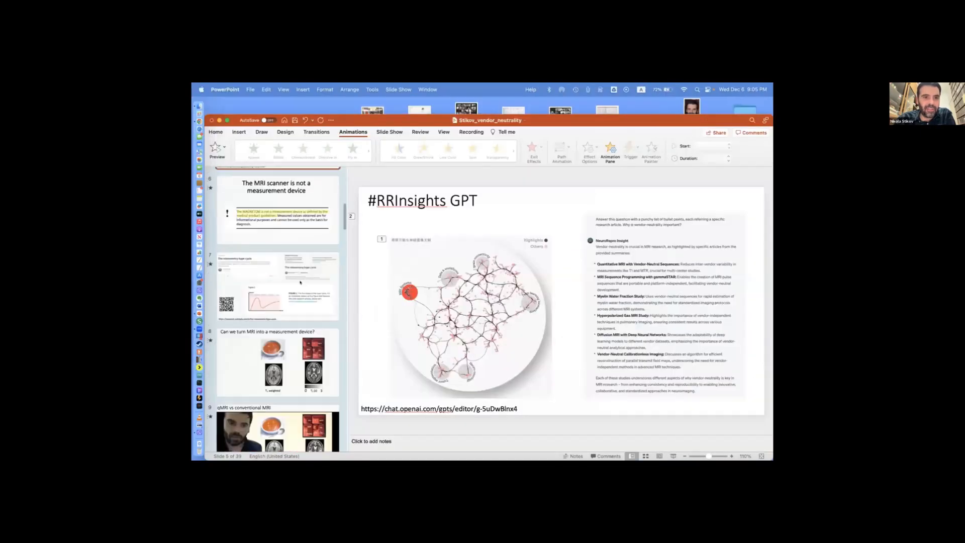
scroll(300, 283, "up", 5)
key("Home")
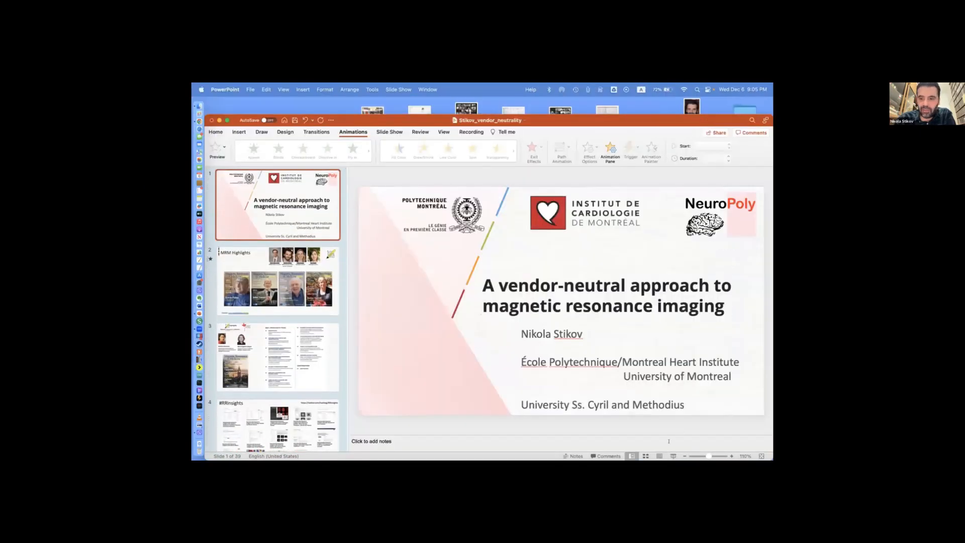
left_click(671, 456)
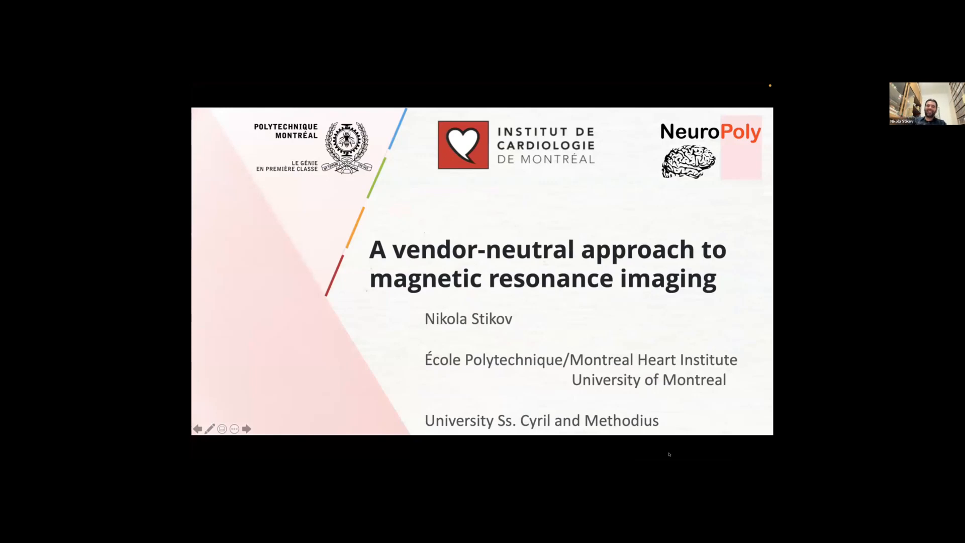
- Step through the MRM Highlights, Highlights' Picks, #RRInsights grid and GPT slides to the MRI scanner warning slide
key("Right")
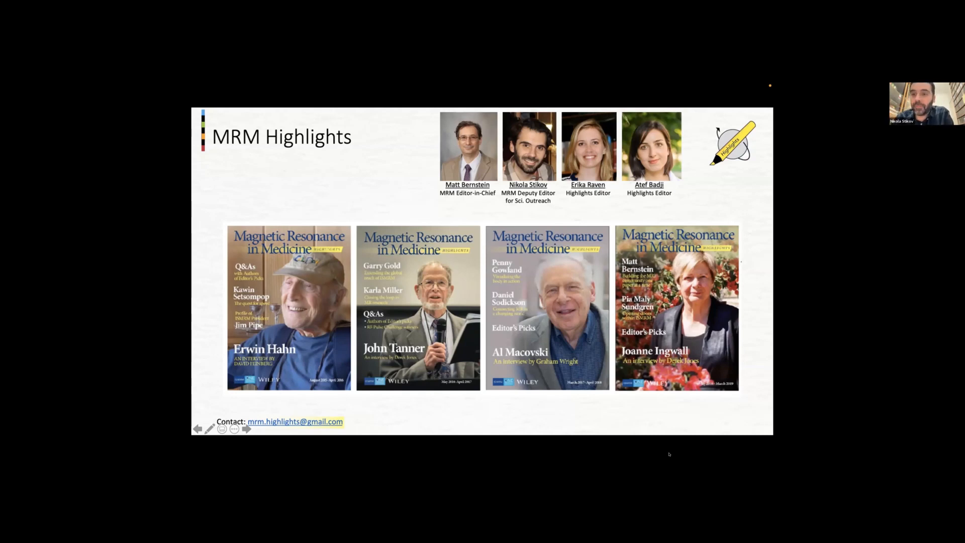
key("Right")
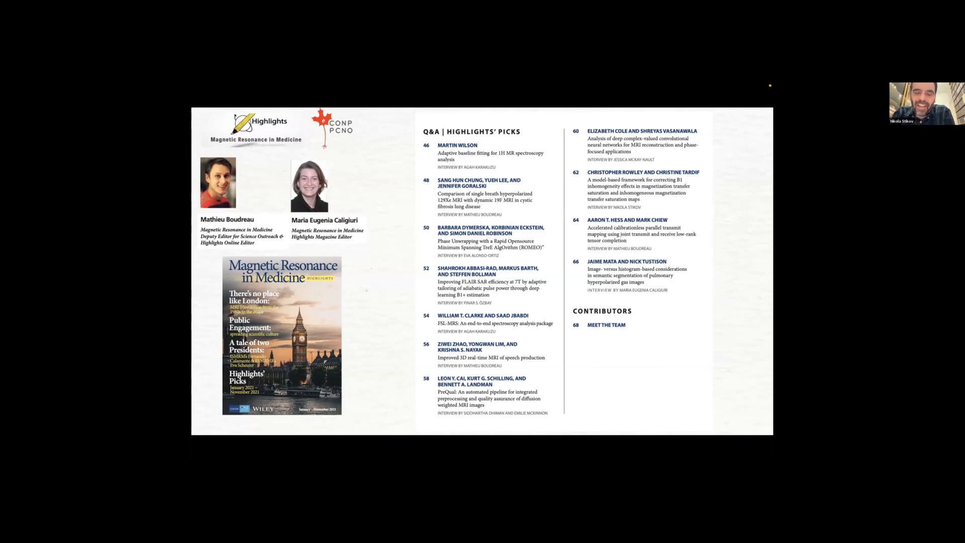
key("Right")
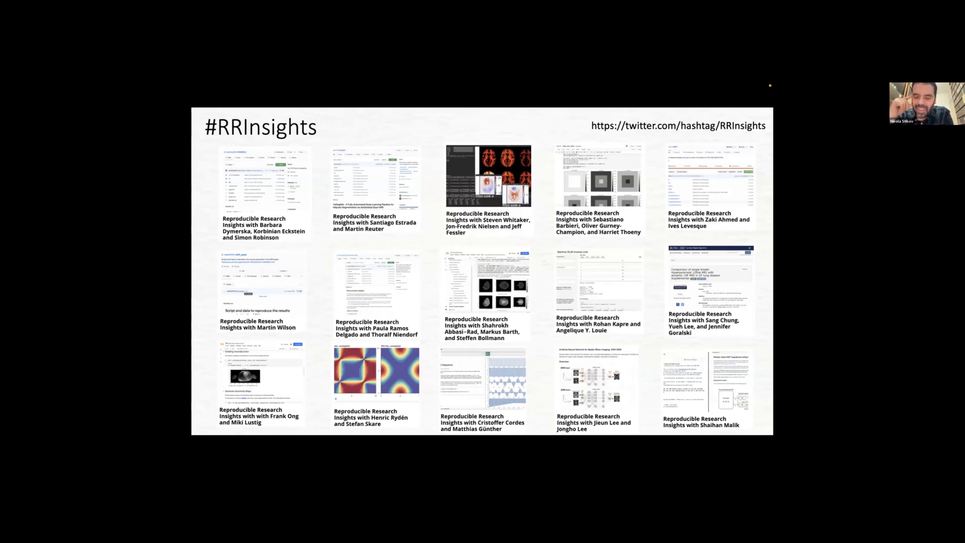
key("Right")
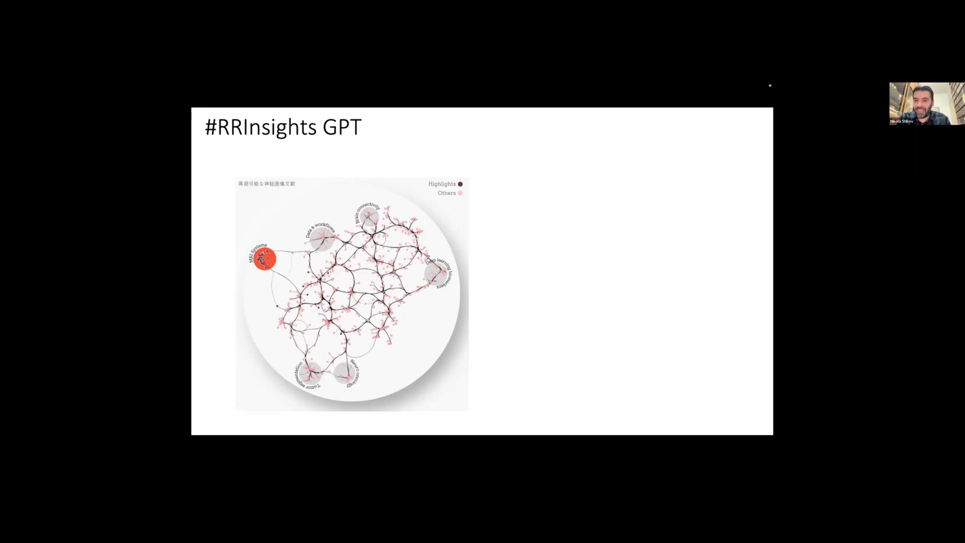
key("Right")
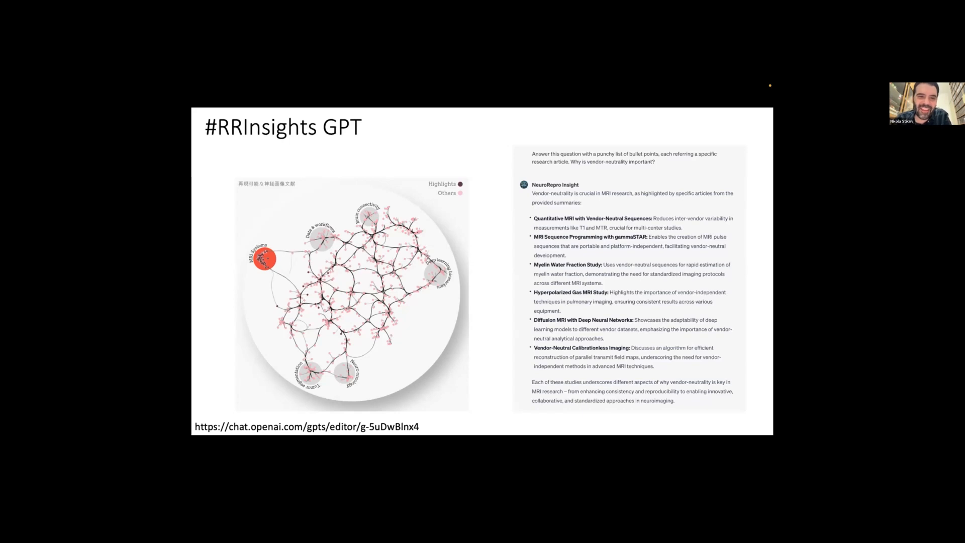
left_click(469, 277)
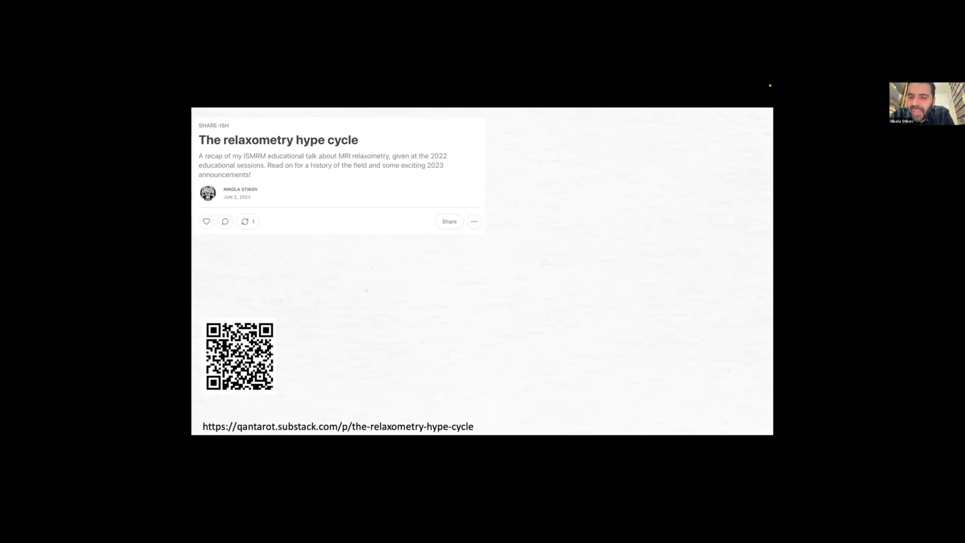
- Reveal the Figure 1 hype-cycle chart on the relaxometry slide
key("Right")
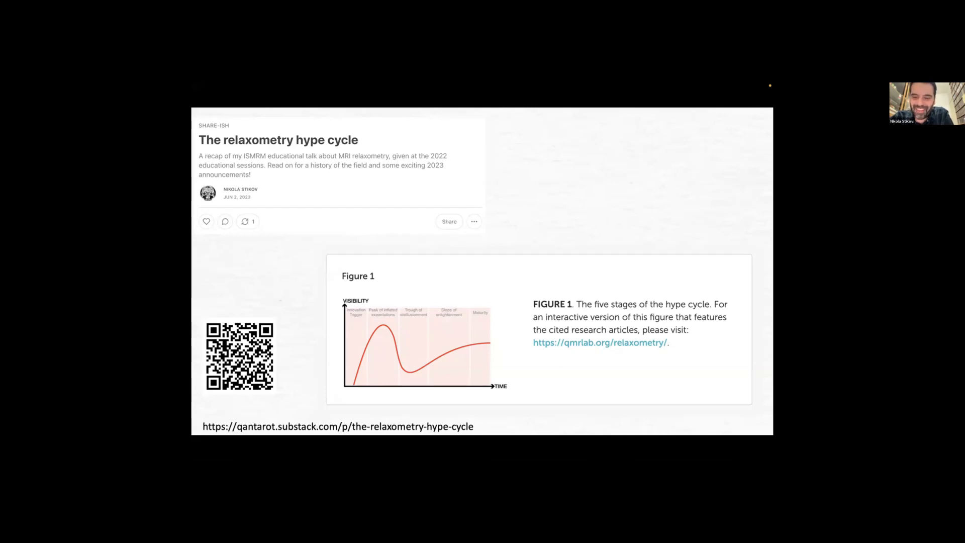
- Reveal the Frontiers article header, then move to the 'Can we turn MRI into a measurement device?' slide
left_click(663, 202)
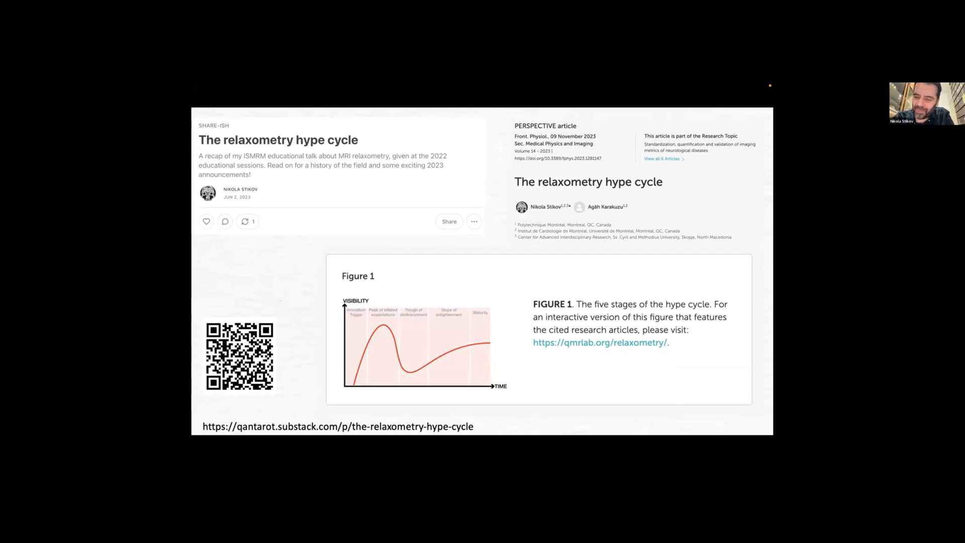
key("Right")
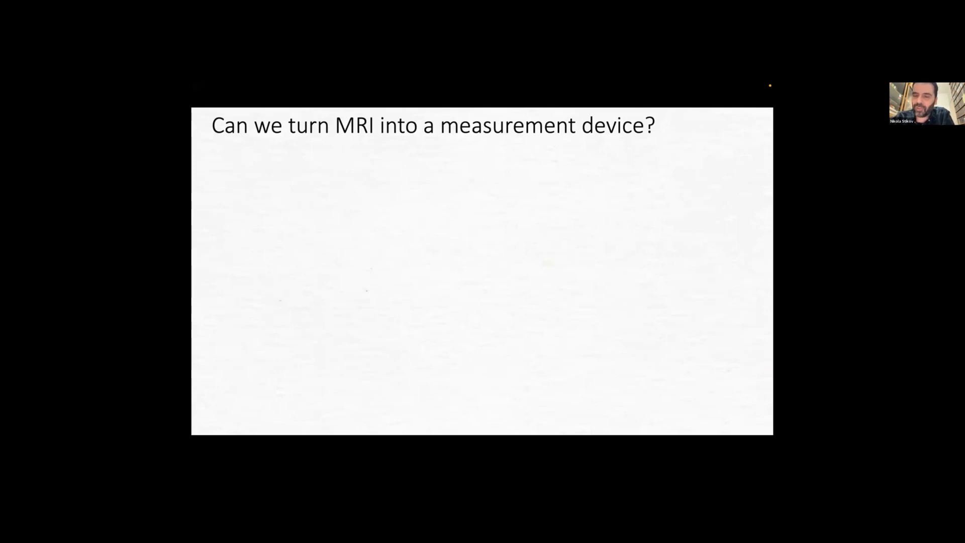
- Reveal the PD/T1/T2/MT soup picture, the T1-weighted image, the quantitative map and the T1 map
key("Right")
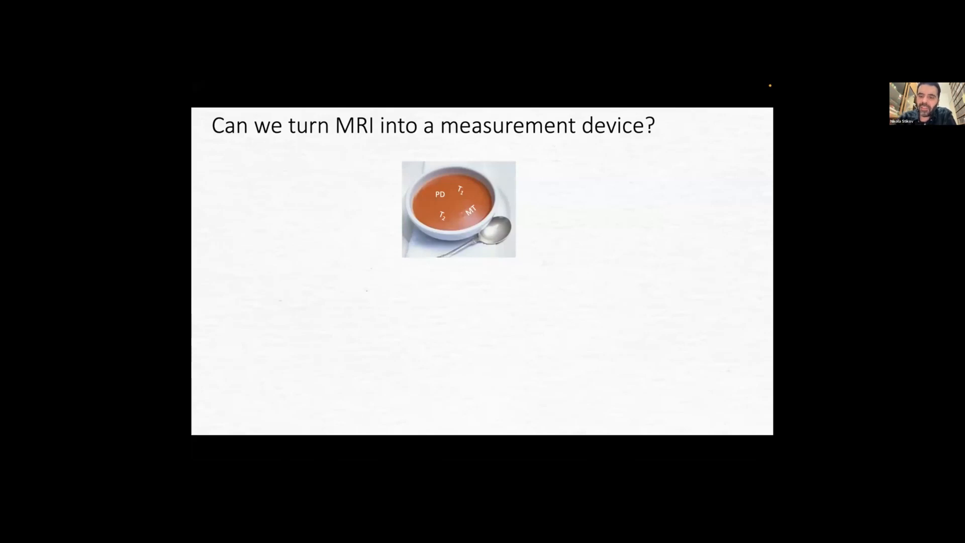
key("Right")
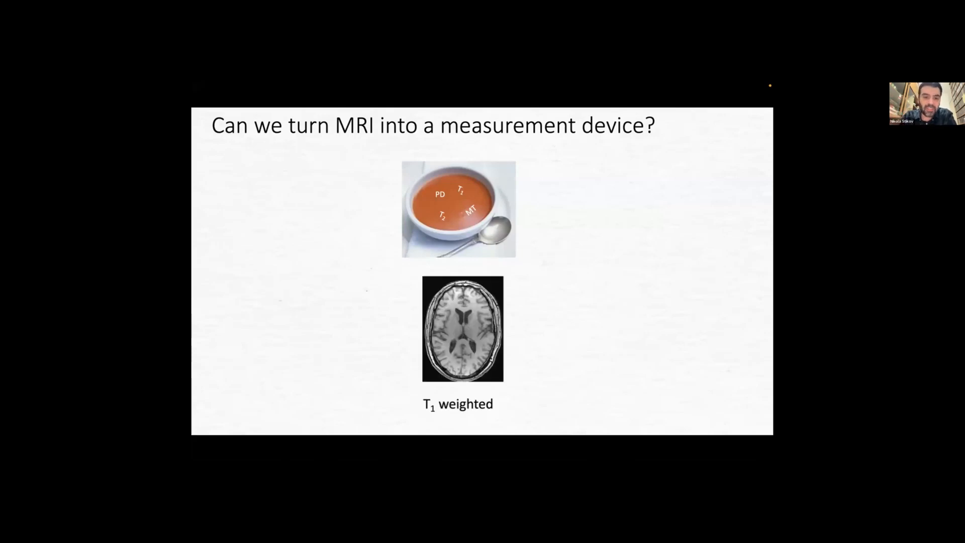
key("Right")
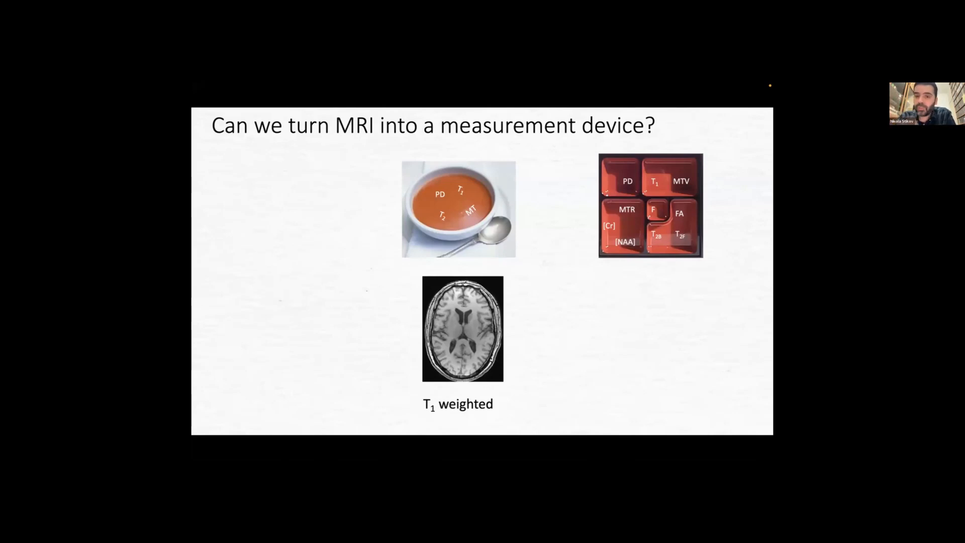
key("Right")
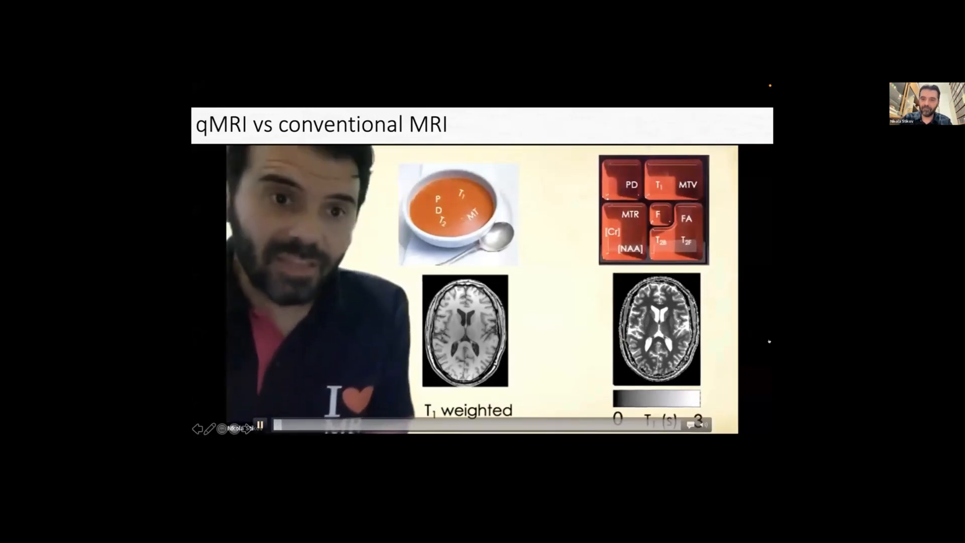
- Raise the volume of the embedded speaker video
key("XF86AudioRaiseVolume")
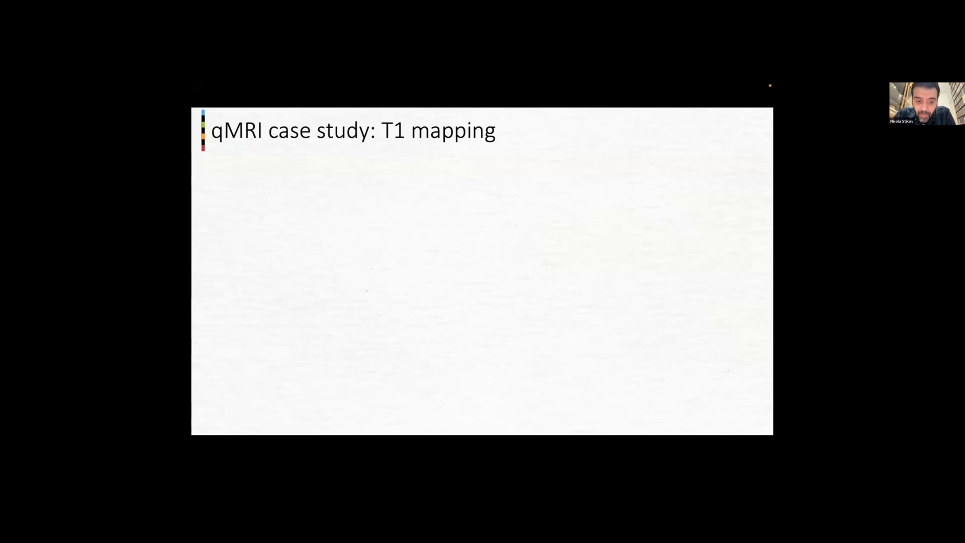
- Build the T1 accuracy paper header, T1 value table and in vivo comparison plot, then show the inter-vendor paper
key("Right")
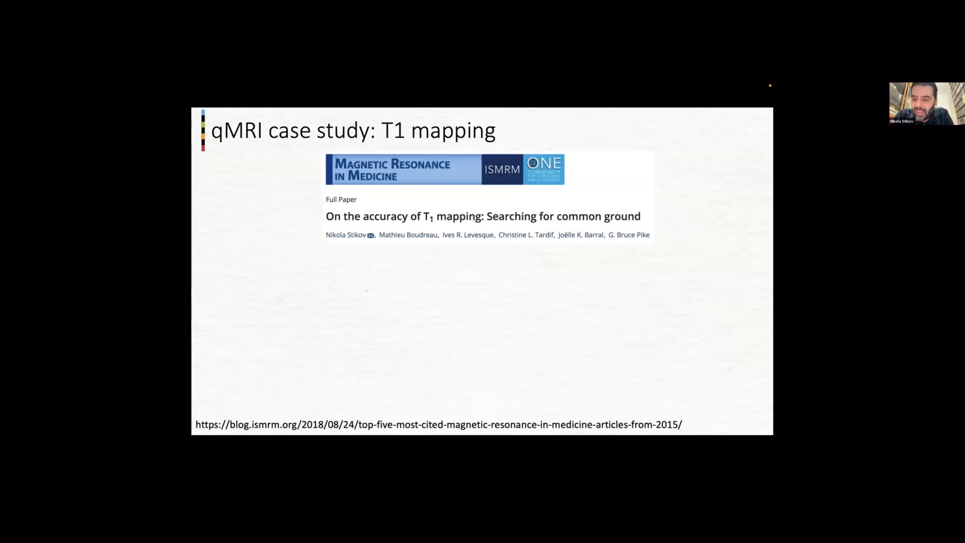
key("Right")
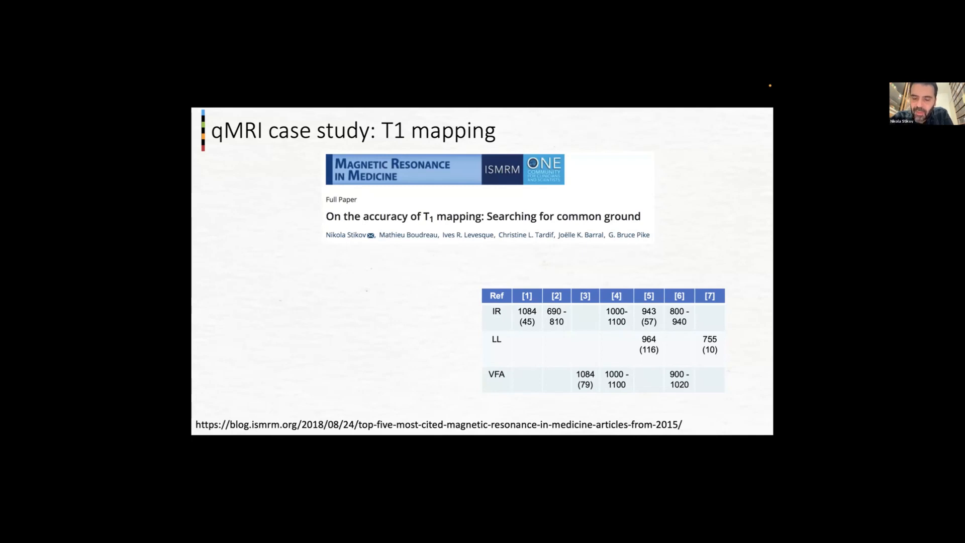
key("Right")
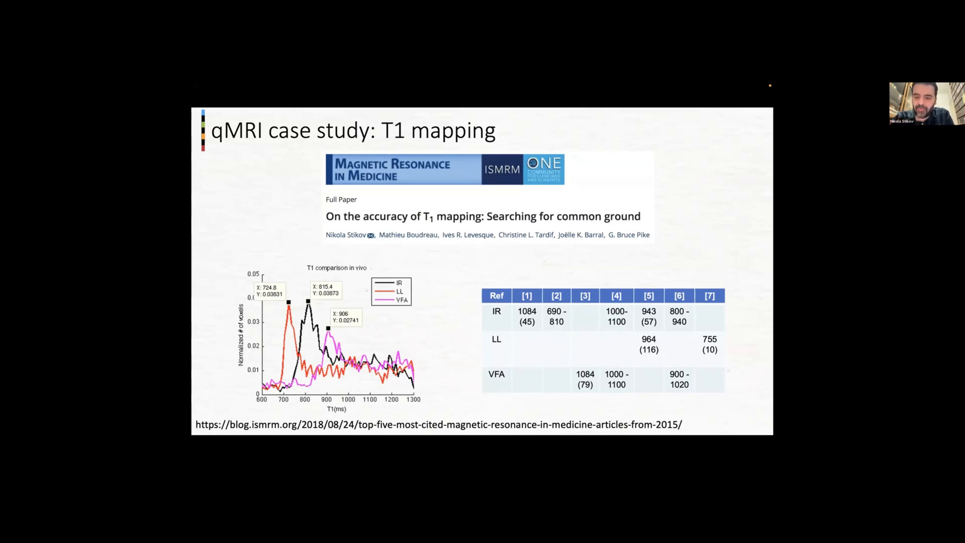
key("Right")
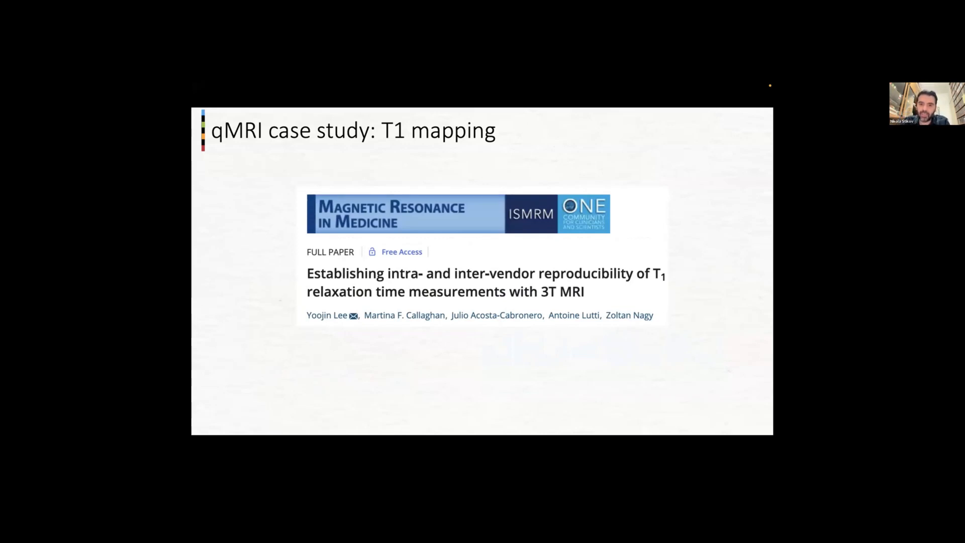
- Show the Philips–Siemens T1 bias quote, then the NeuroImage scanner-stability paper
key("Right")
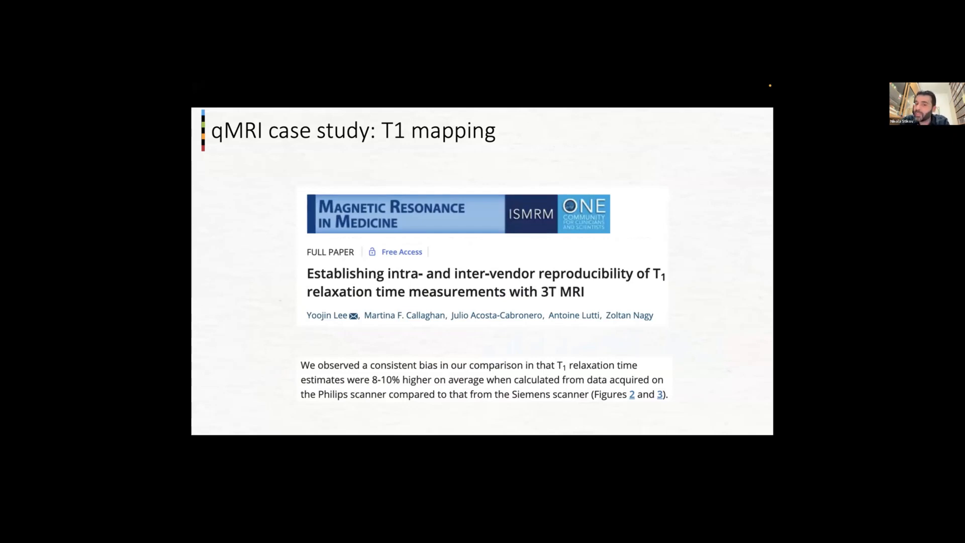
key("Right")
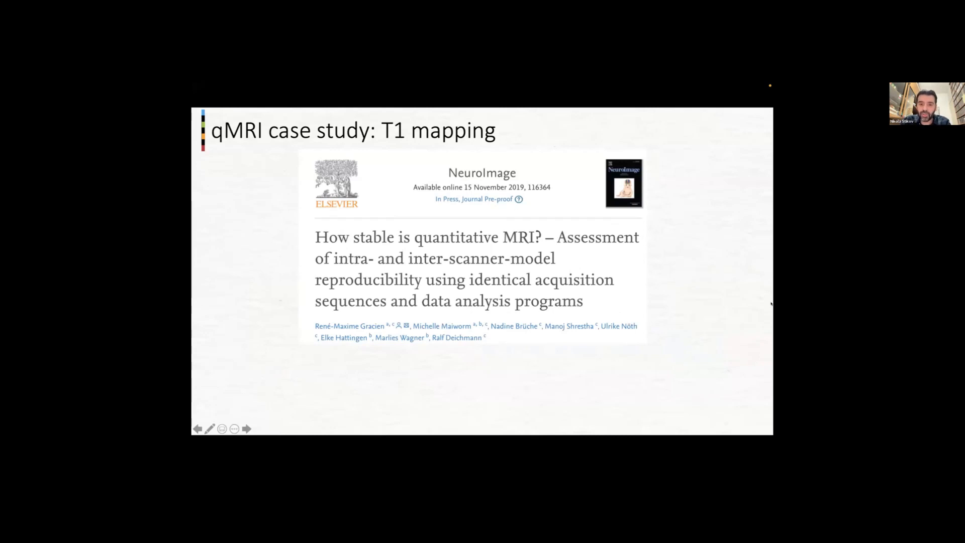
- Reveal the two findings bullets, then the JMRI scanner upgrades paper with its Results excerpt
key("Right")
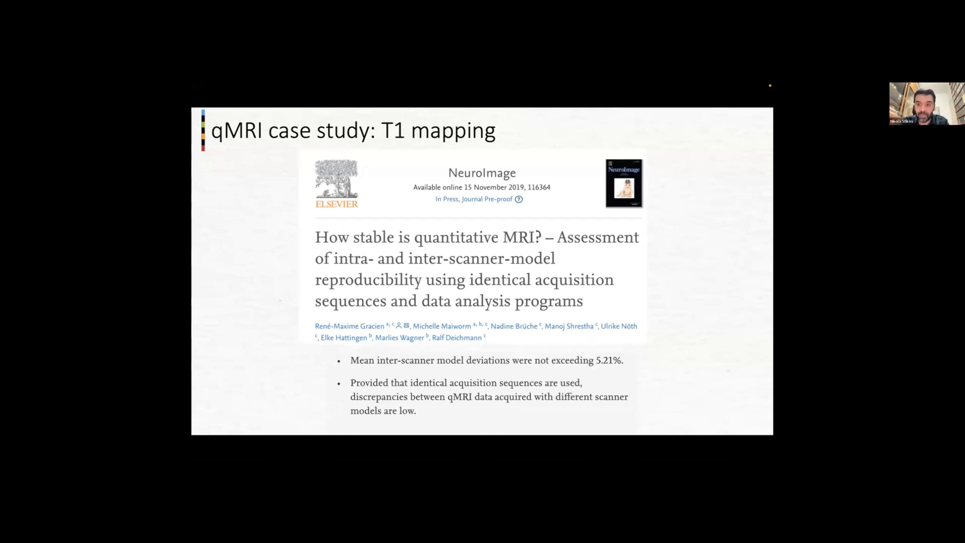
key("Right")
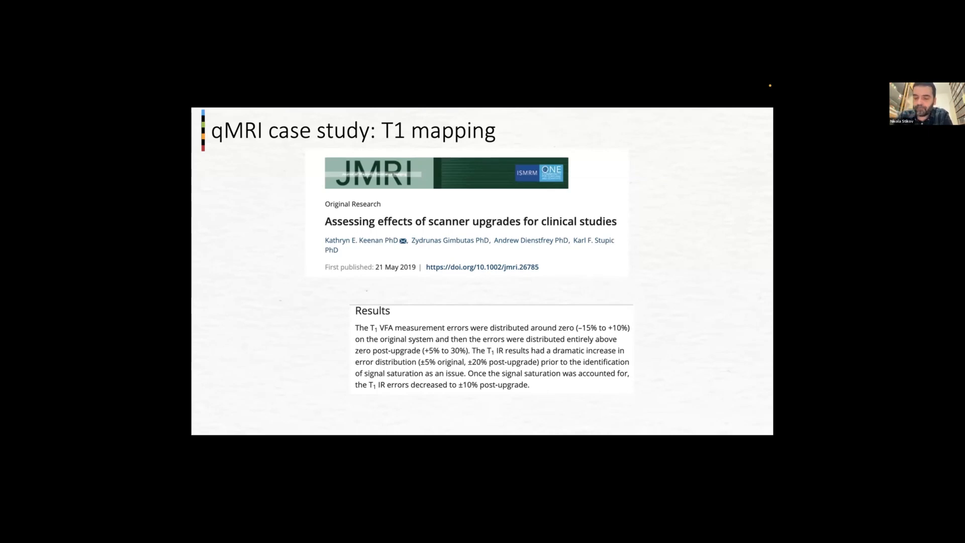
- Advance to the T1 Mapping Reproducibility Challenge title slide
key("Right")
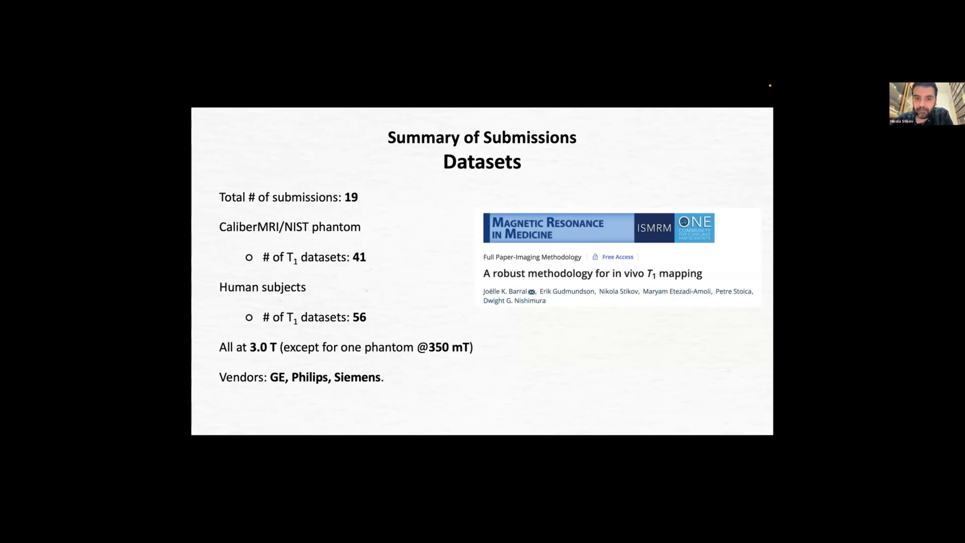
- Show the NeuroLibre slide, exit the slideshow and start a fresh Chrome tab
key("Right")
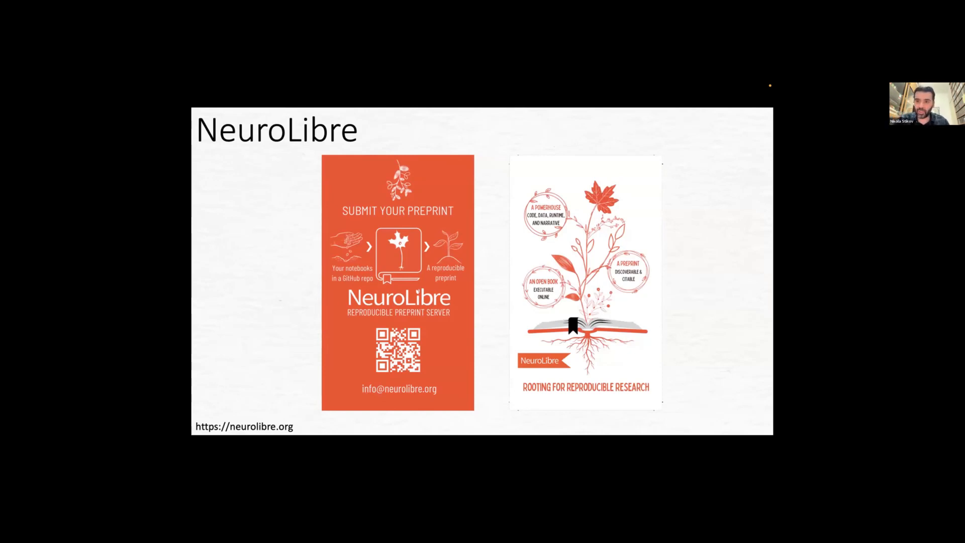
key("Escape")
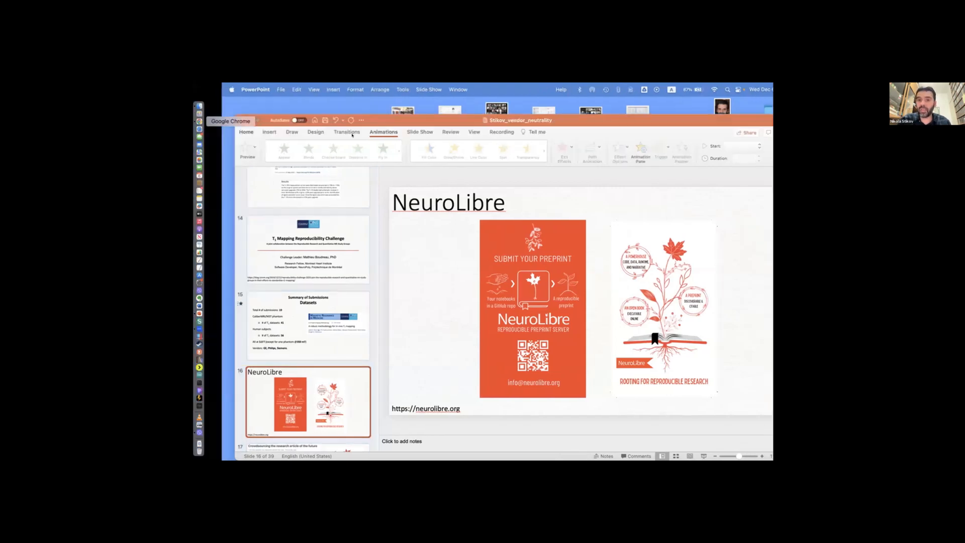
left_click(200, 121)
left_click(712, 107)
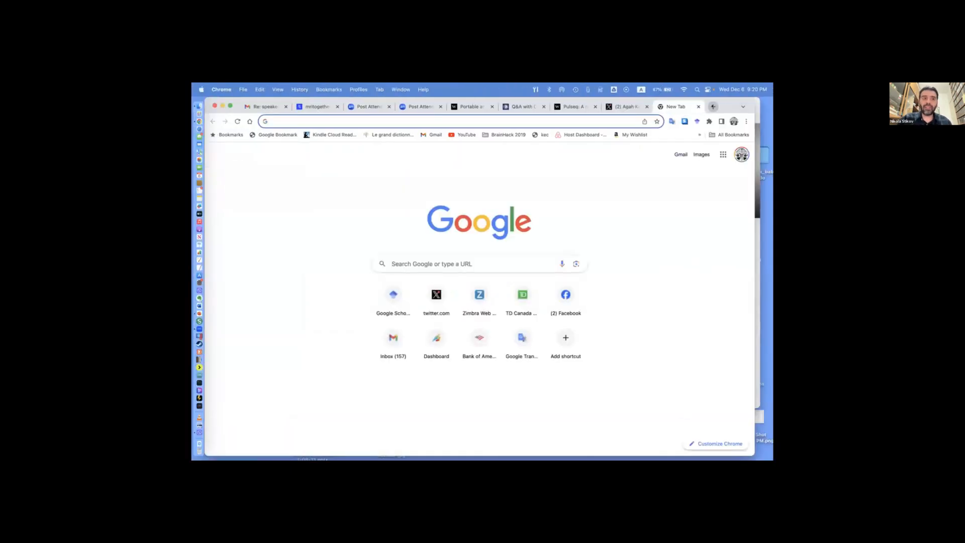
type("neurolibre")
- Load the NeuroLibre website from the address bar
key("Return")
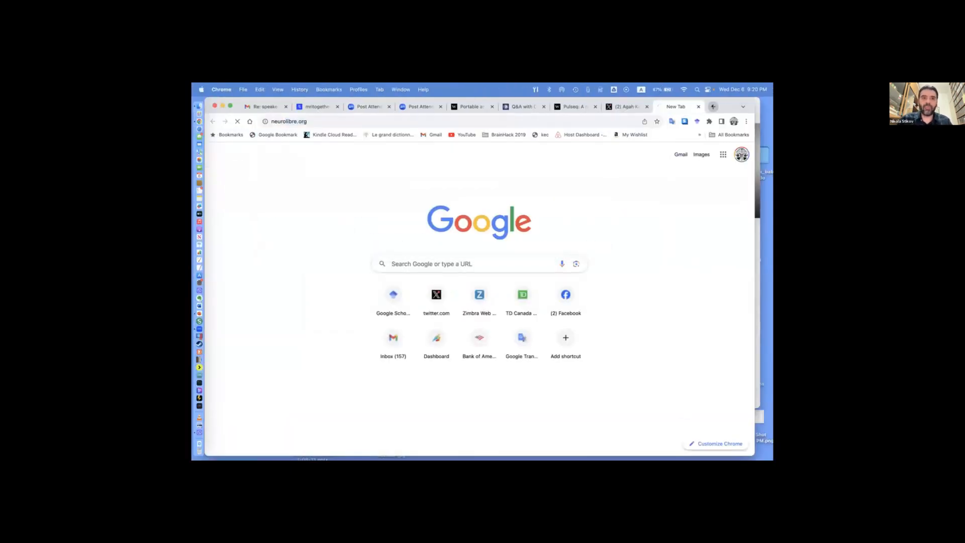
scroll(416, 267, "down", 2)
scroll(452, 246, "down", 2)
scroll(453, 245, "down", 5)
scroll(453, 245, "down", 3)
scroll(453, 246, "down", 5)
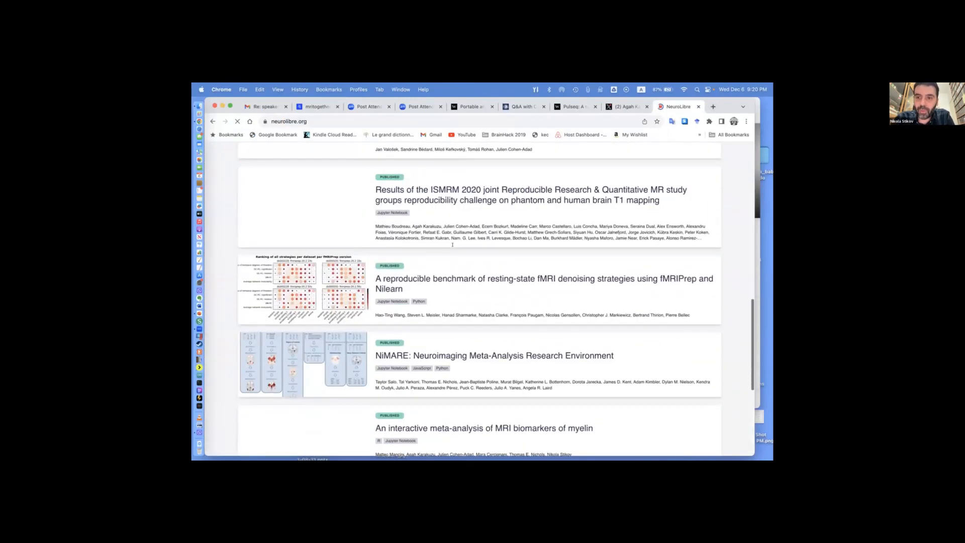
scroll(452, 244, "down", 2)
scroll(453, 245, "down", 4)
scroll(452, 245, "down", 1)
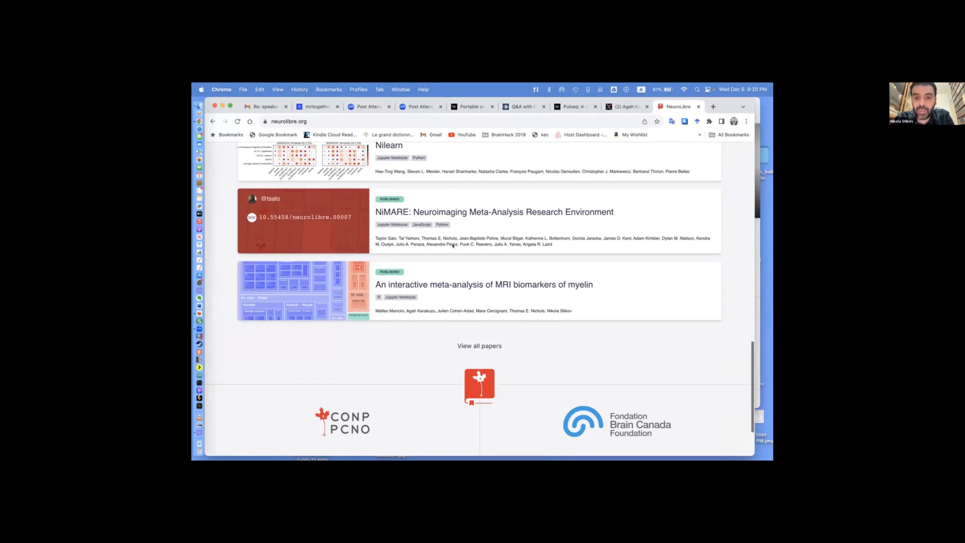
scroll(452, 246, "up", 1)
scroll(453, 245, "up", 4)
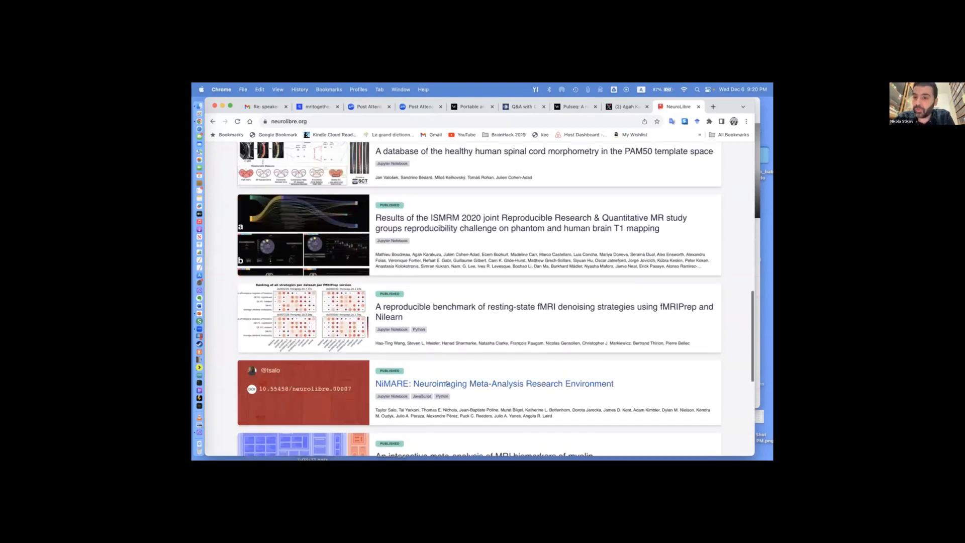
mouse_move(303, 235)
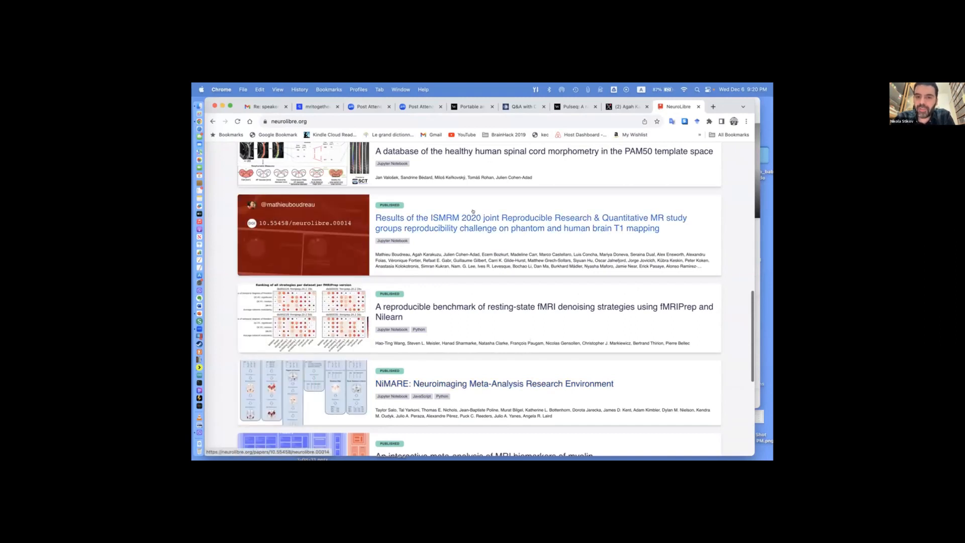
- Open the ISMRM 2020 T1 mapping reproducibility challenge paper from the list
left_click(472, 212)
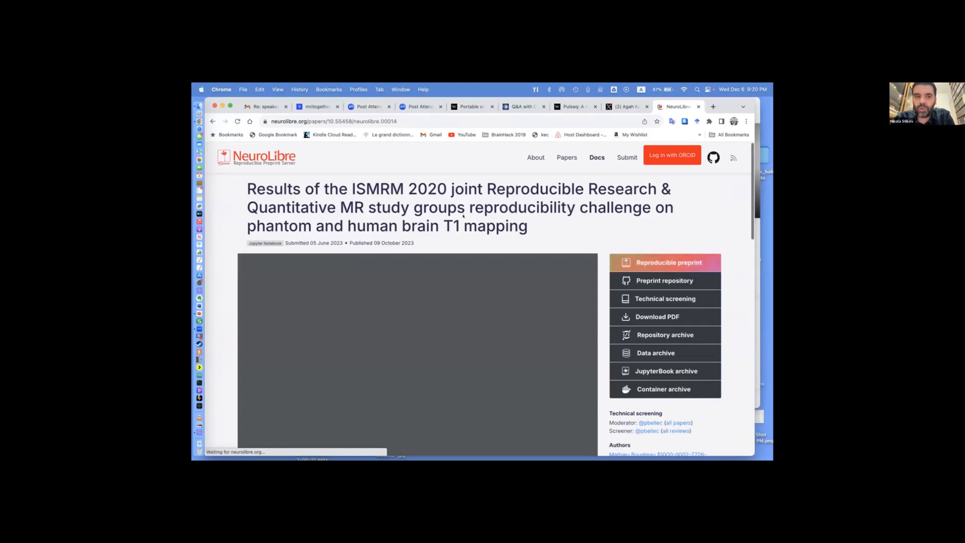
scroll(402, 287, "down", 1)
scroll(402, 287, "down", 1)
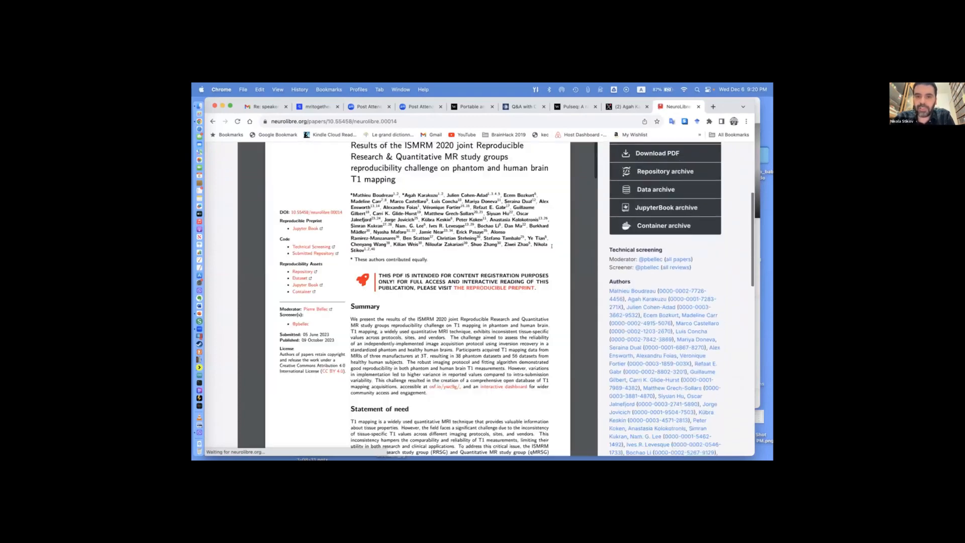
scroll(552, 240, "down", 3)
scroll(547, 241, "down", 2)
scroll(543, 242, "down", 3)
scroll(538, 244, "down", 3)
scroll(538, 245, "down", 3)
scroll(537, 245, "up", 5)
scroll(537, 244, "up", 5)
scroll(537, 245, "up", 1)
scroll(537, 244, "up", 1)
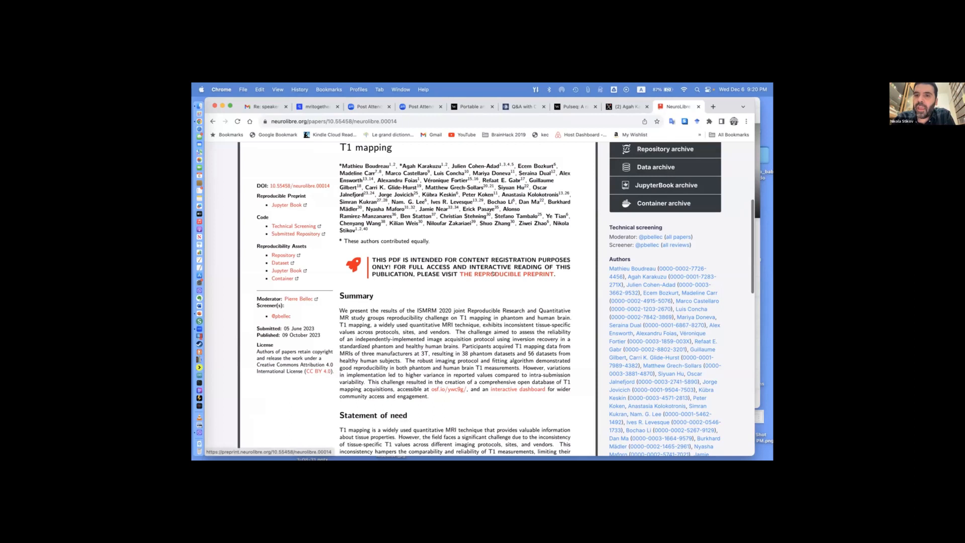
scroll(494, 275, "up", 1)
scroll(679, 371, "up", 3)
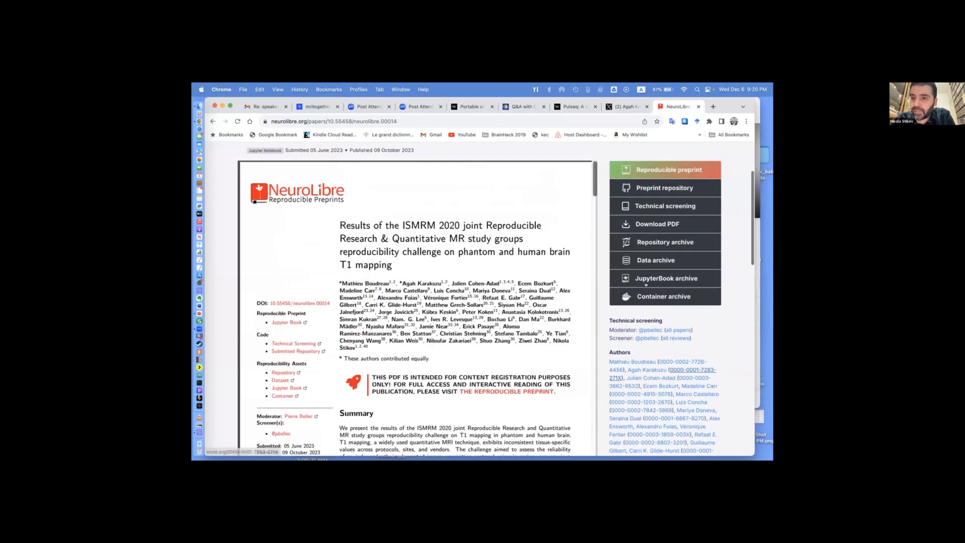
scroll(646, 284, "up", 2)
scroll(646, 283, "up", 1)
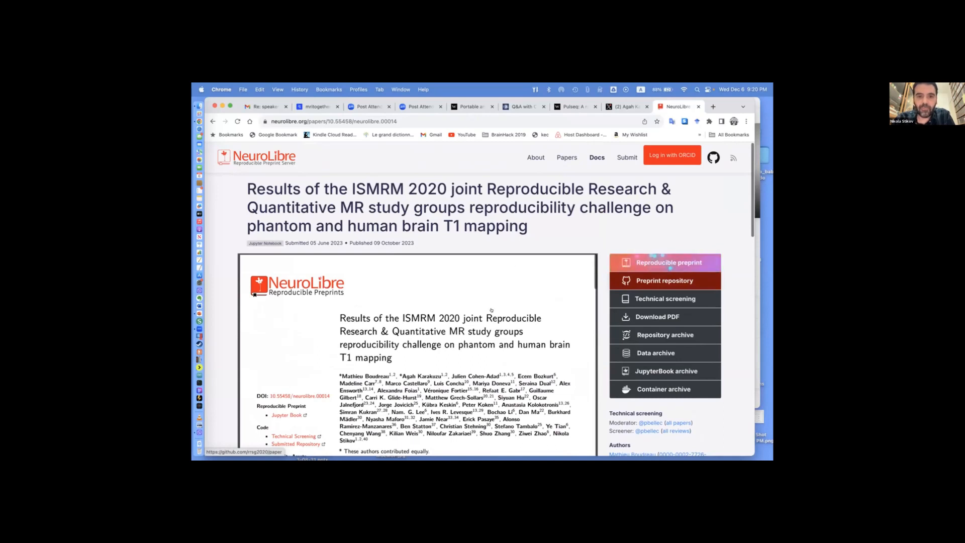
- Open the interactive reproducible version of the T1 mapping preprint
left_click(669, 266)
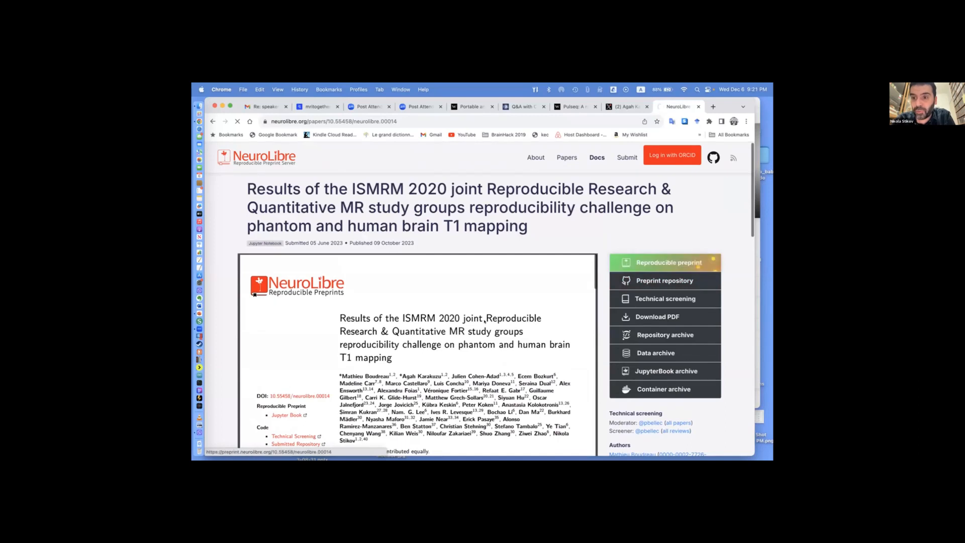
scroll(485, 324, "down", 2)
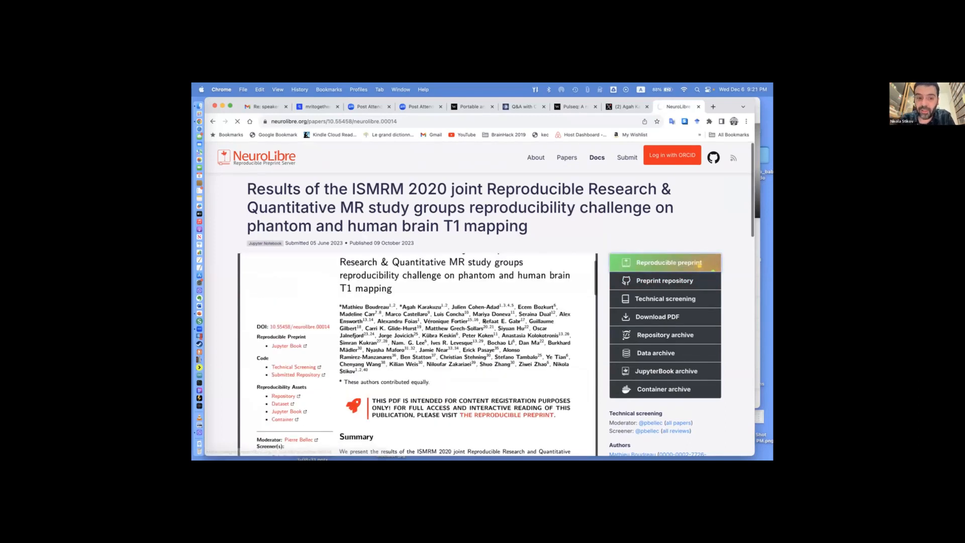
scroll(485, 320, "down", 3)
scroll(486, 320, "down", 3)
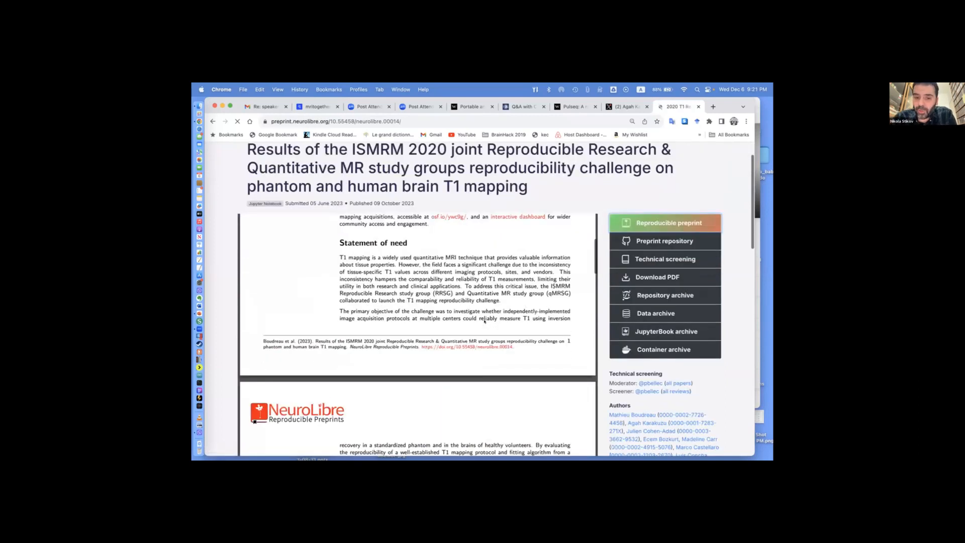
scroll(669, 264, "up", 2)
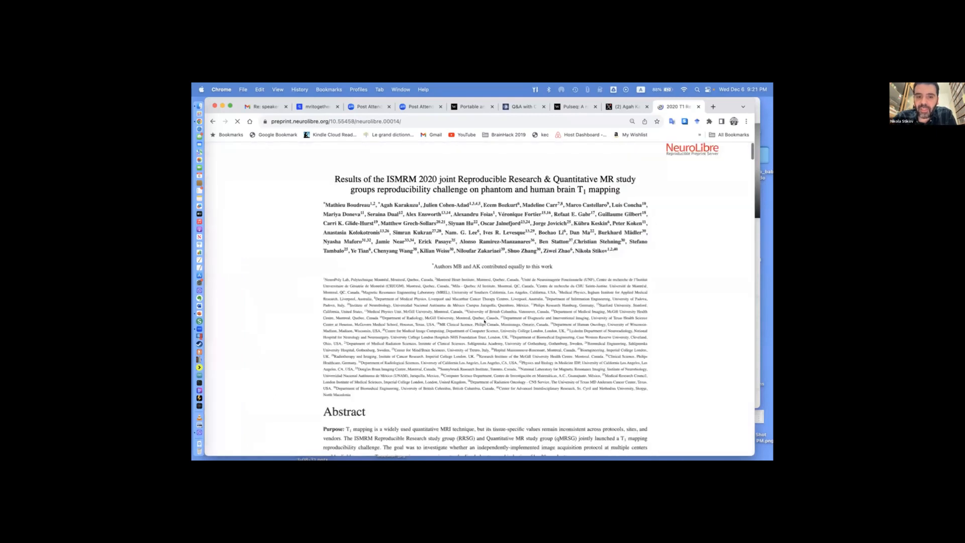
scroll(484, 322, "down", 5)
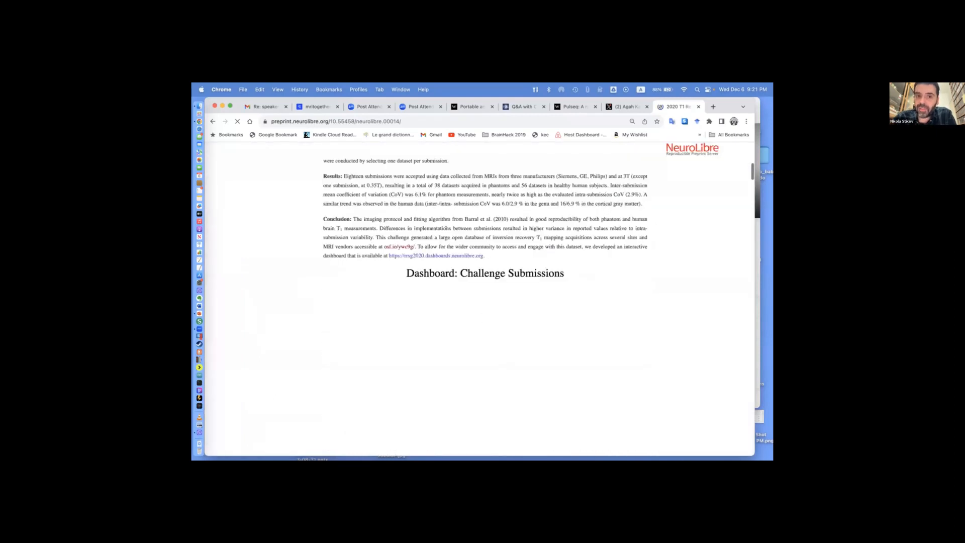
scroll(445, 228, "down", 10)
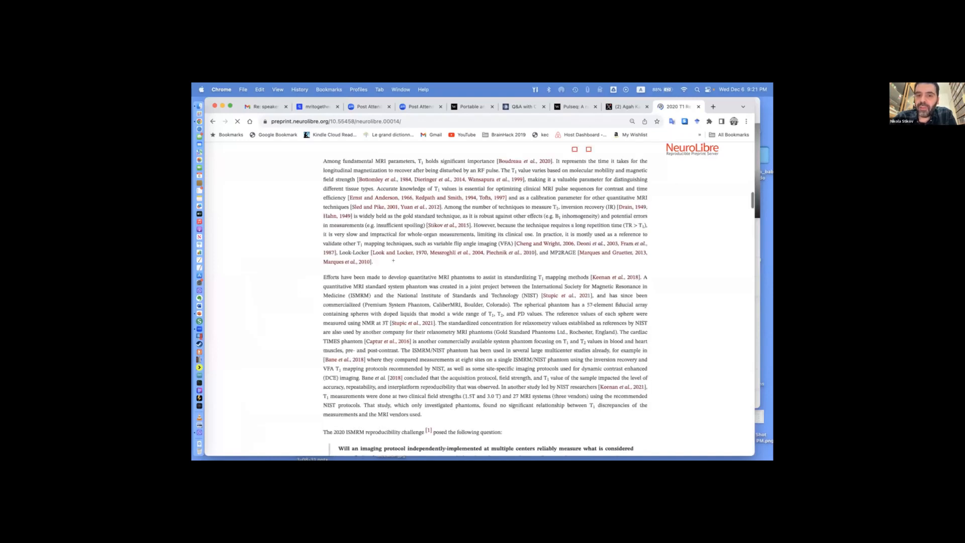
scroll(428, 278, "down", 1)
scroll(453, 264, "down", 10)
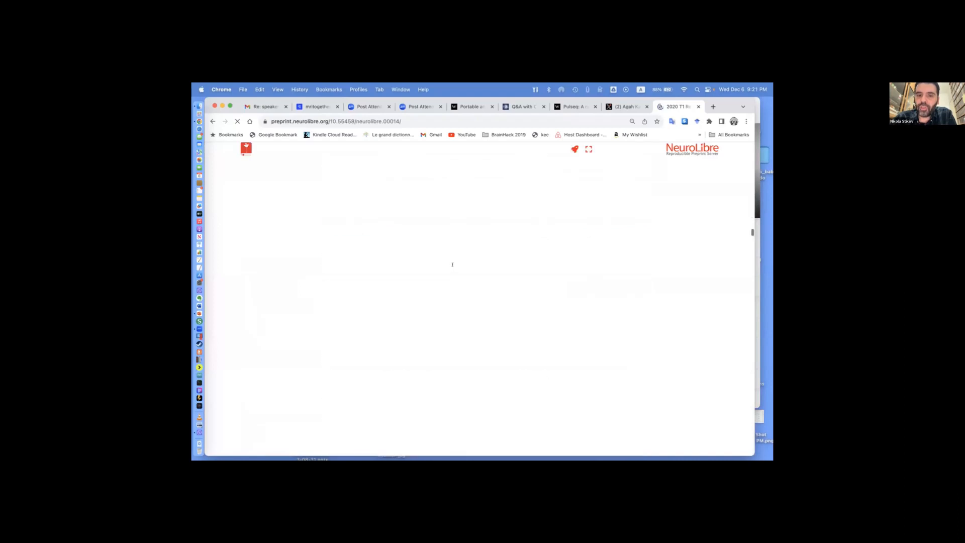
scroll(483, 302, "down", 5)
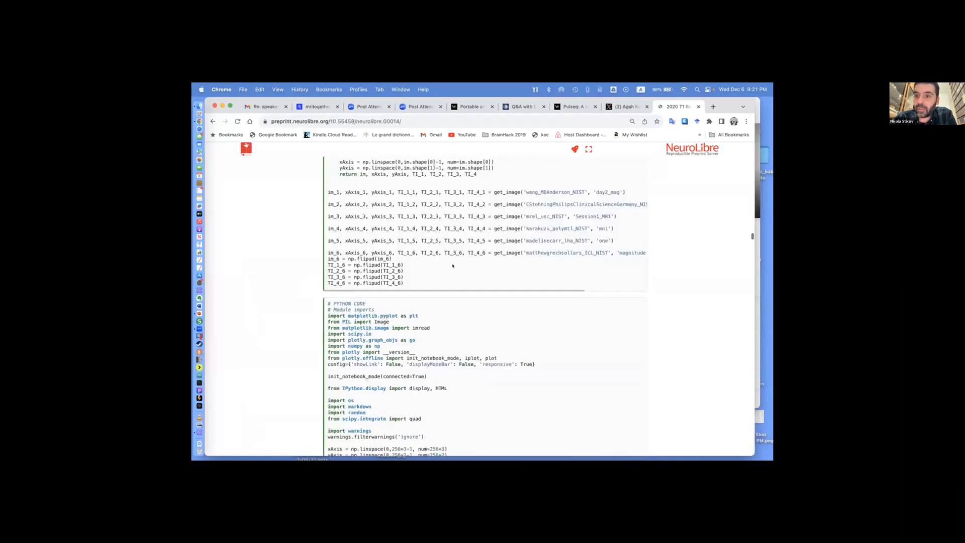
scroll(483, 302, "down", 10)
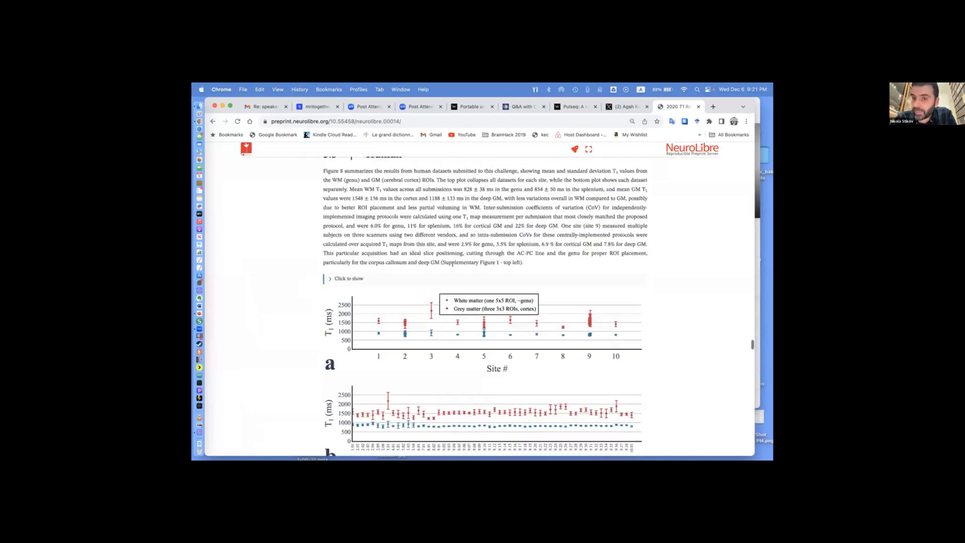
scroll(486, 269, "down", 5)
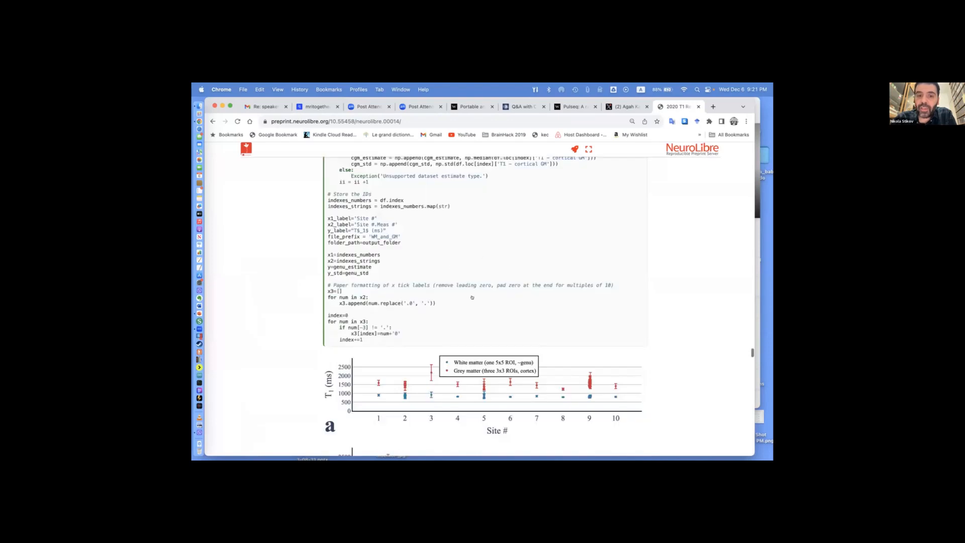
scroll(471, 298, "up", 3)
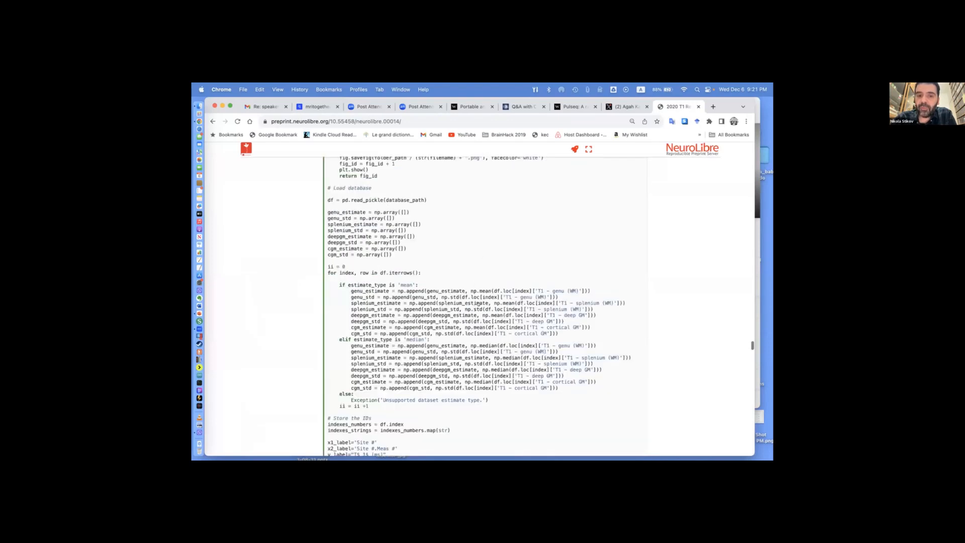
scroll(478, 304, "down", 5)
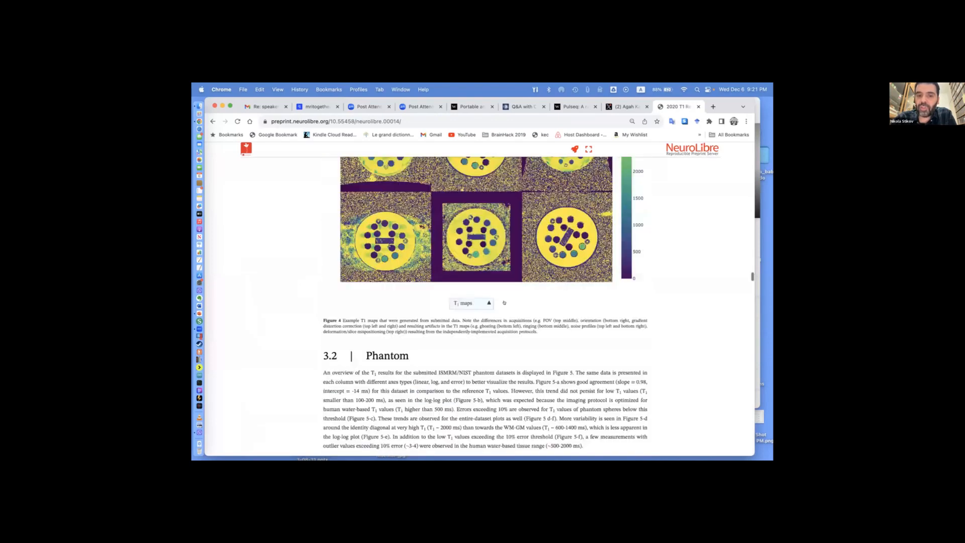
scroll(503, 303, "up", 10)
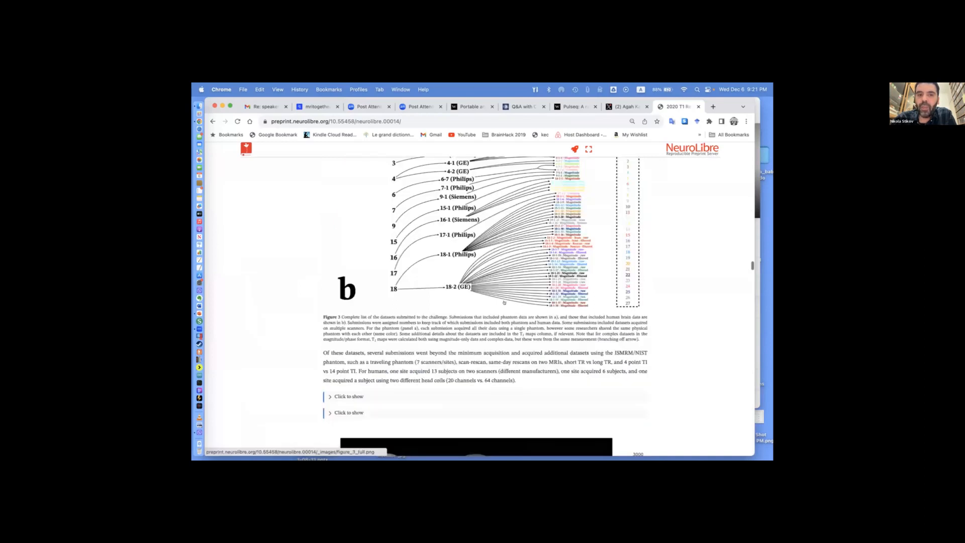
scroll(506, 302, "up", 5)
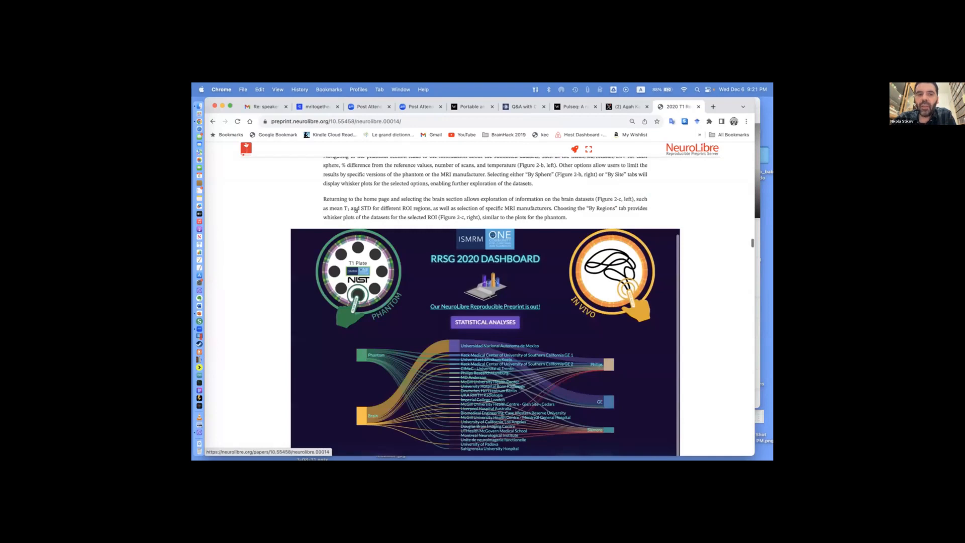
scroll(392, 277, "down", 2)
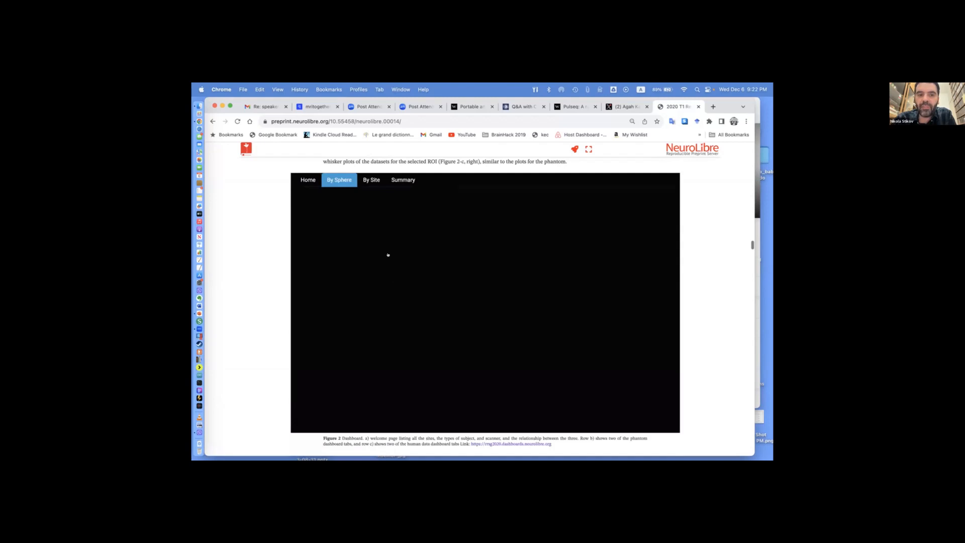
mouse_move(392, 253)
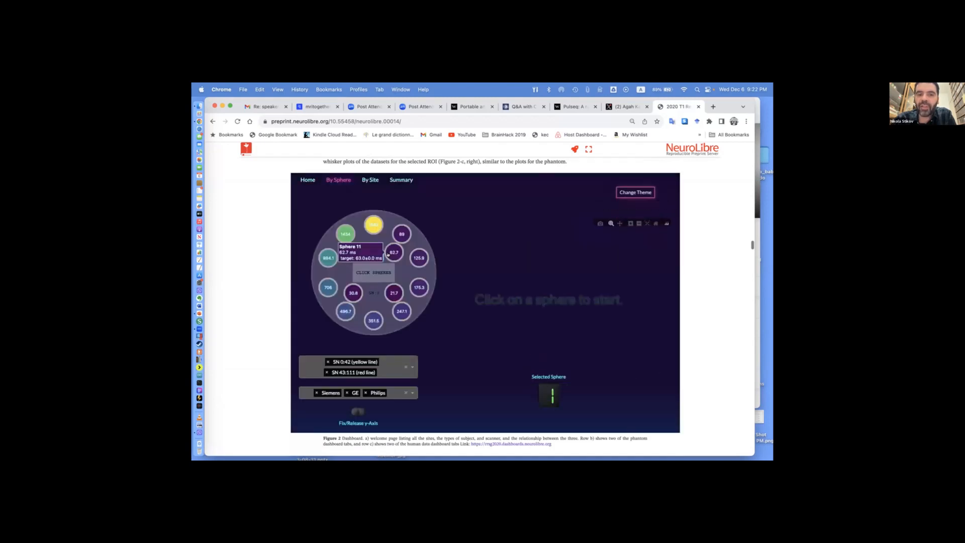
- Show sphere 11 T1 box plots, launch the Binder version, then bring PowerPoint forward
left_click(353, 253)
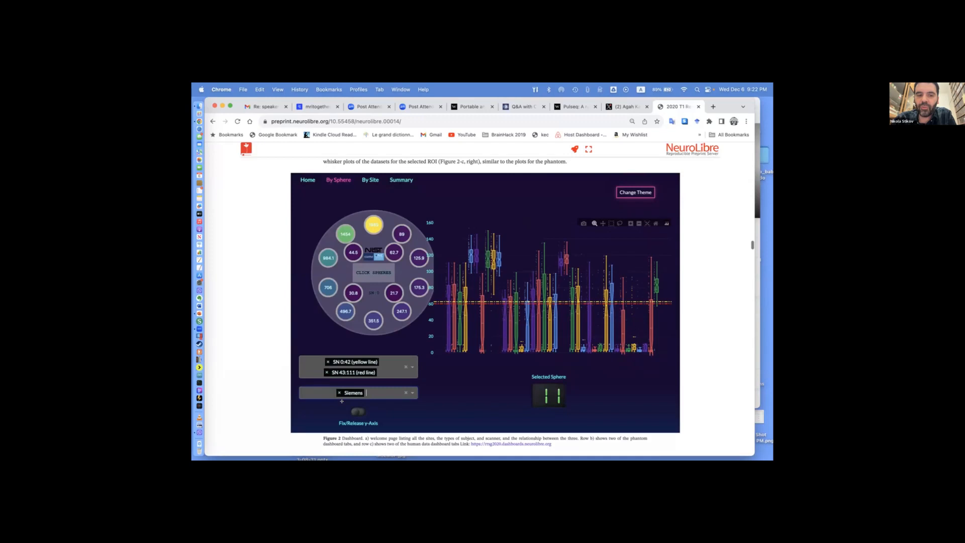
left_click(538, 160)
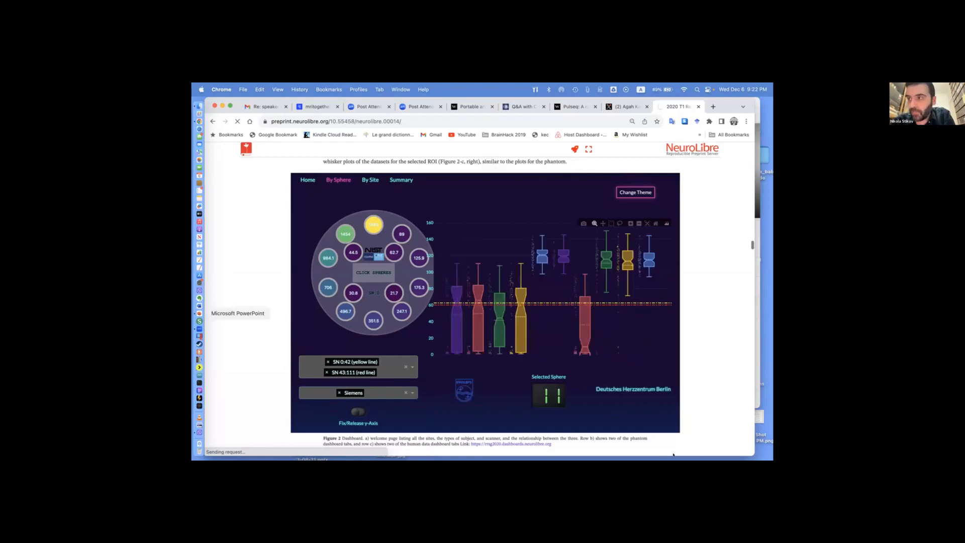
left_click(199, 313)
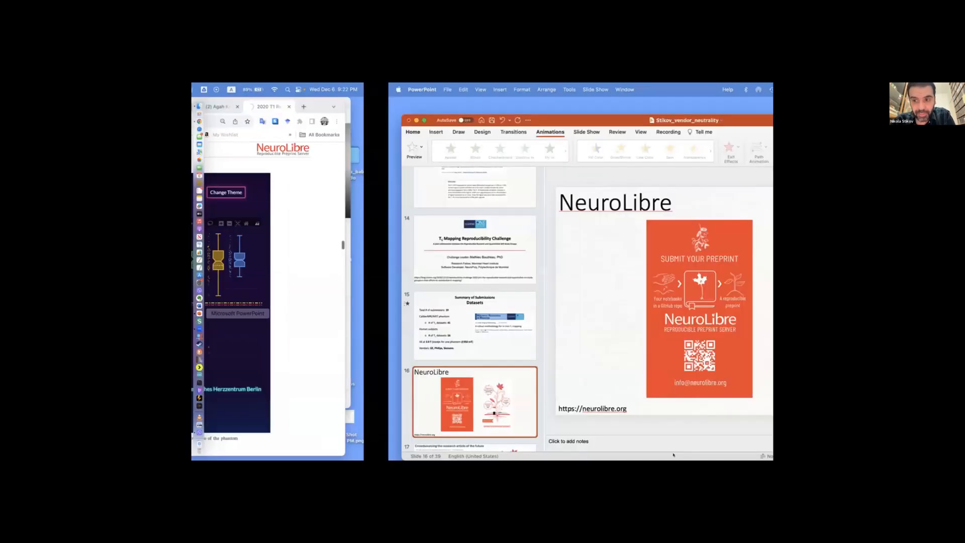
- Start presenting the deck full screen from the NeuroLibre slide
key("super+Return")
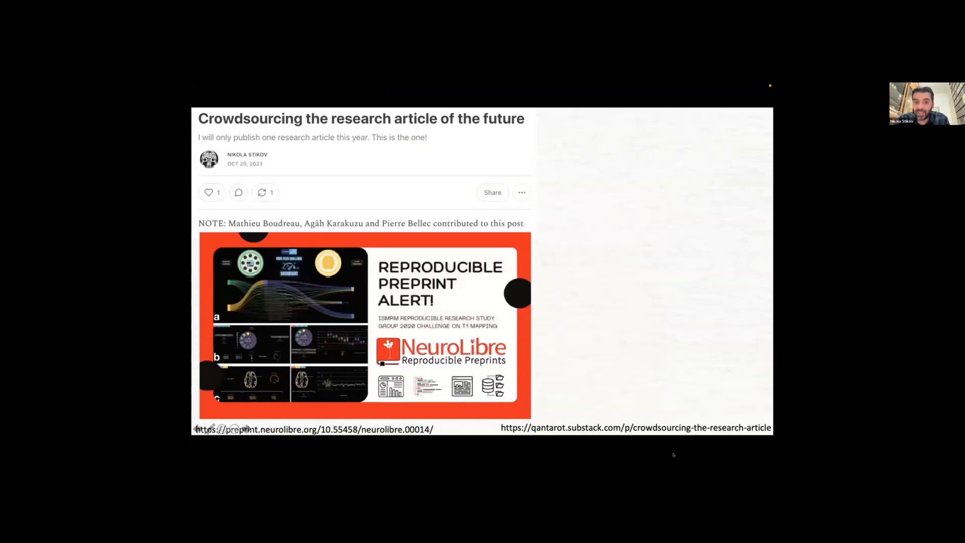
- Reveal the NeuroLibre book illustration and QR code on the Substack slide
key("Right")
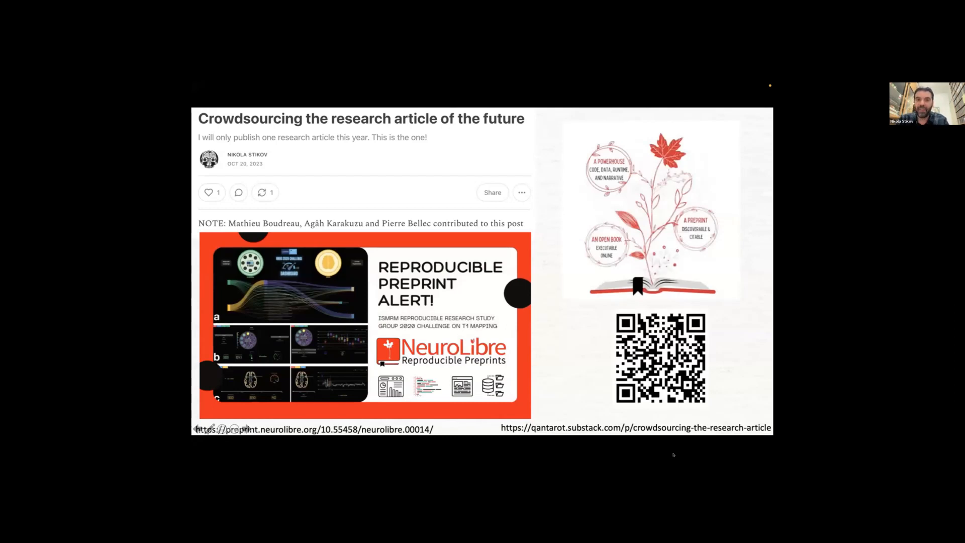
- Advance through the RRSG 2020 dashboard slide to 'A PDF is not enough!'
key("Right")
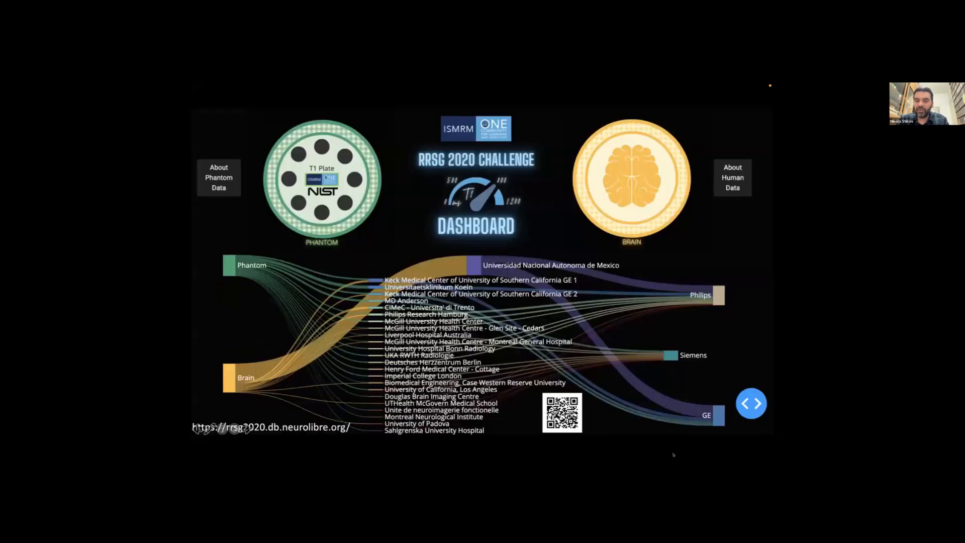
key("Right")
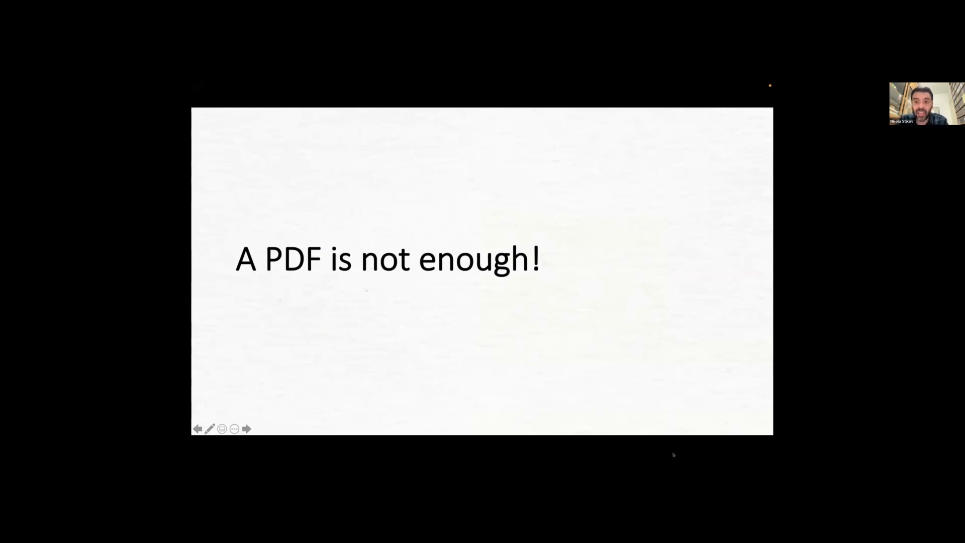
- Advance past the 'A PDF is not enough!' slide
key("Right")
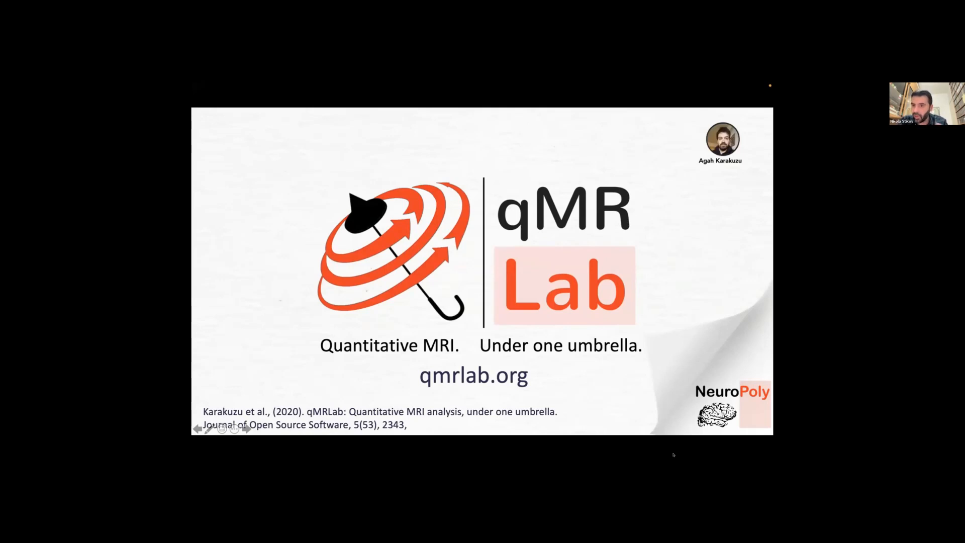
- Move on to the HeartVista team slide
key("Right")
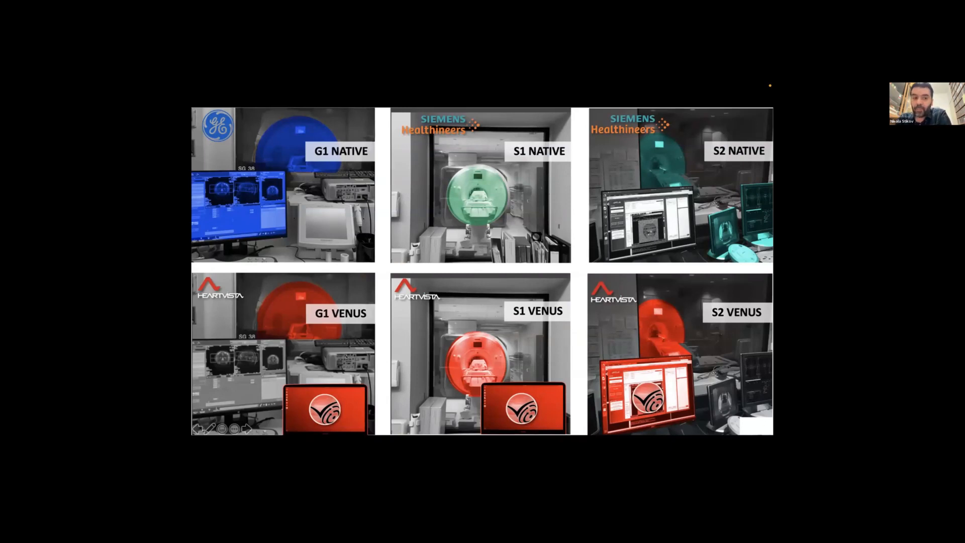
- Advance through the VENUS in phantoms chart to the qMRLab/BIDS 'qMRI with one line of code' slide
key("Right")
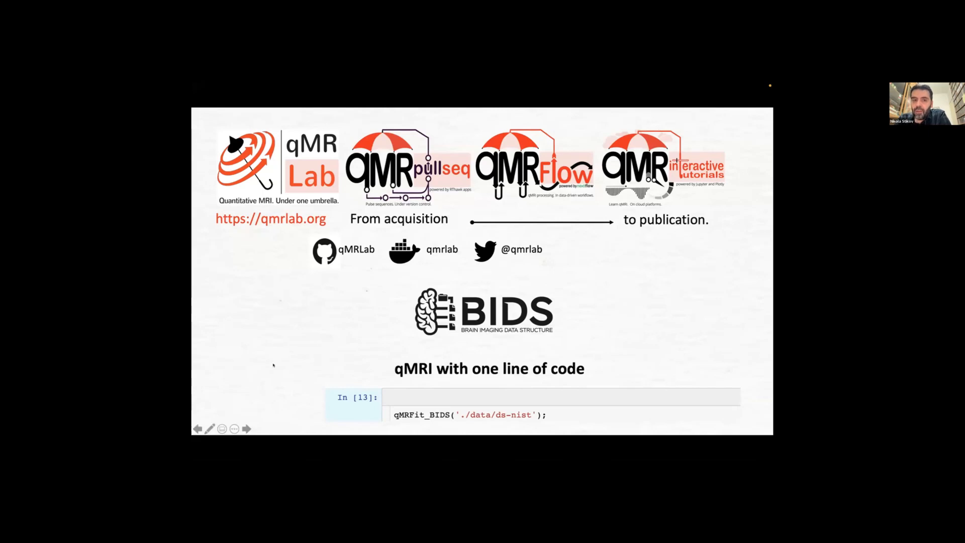
- Advance to the slide citing the Pulseq MRM paper with its GitHub link
key("Right")
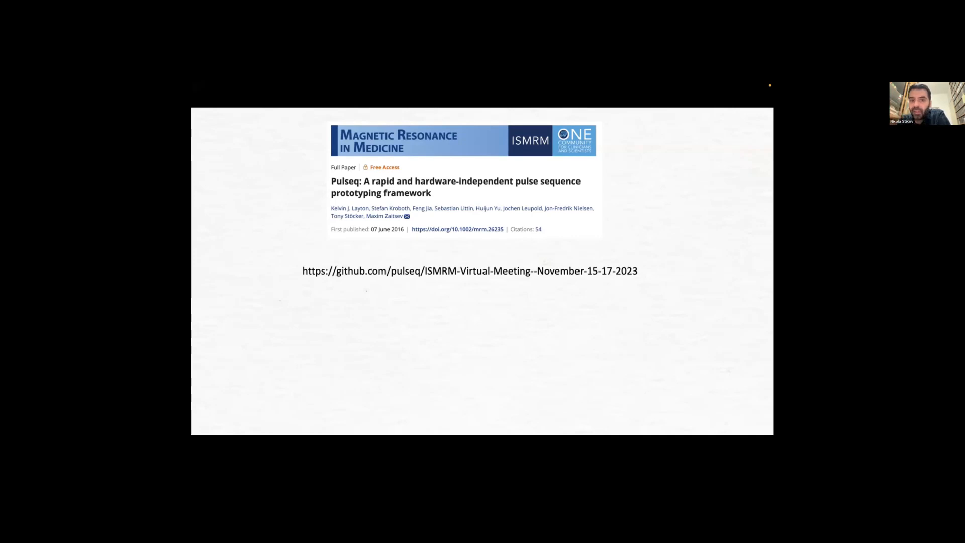
- Reveal the second paper with its blog link, then advance to The cathedral and the bazaar book cover
key("Right")
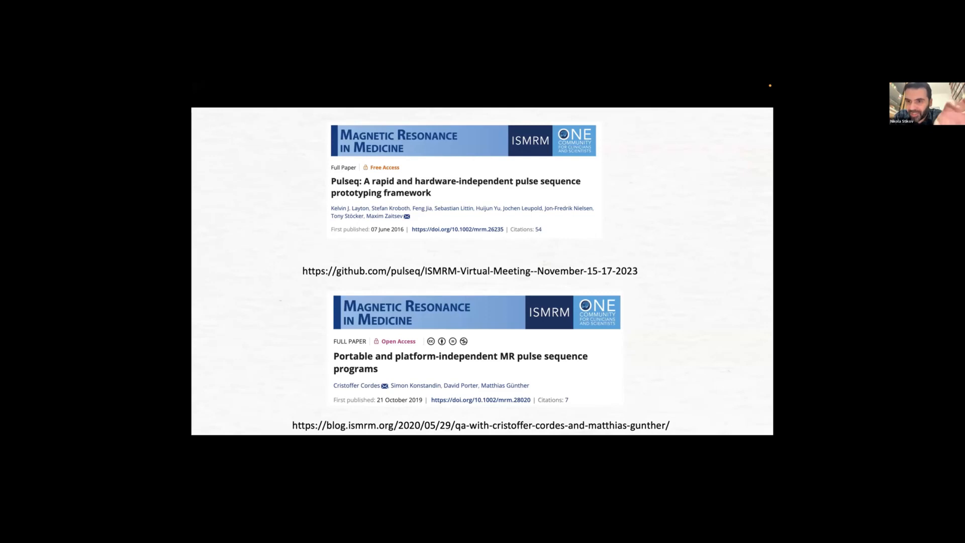
key("Right")
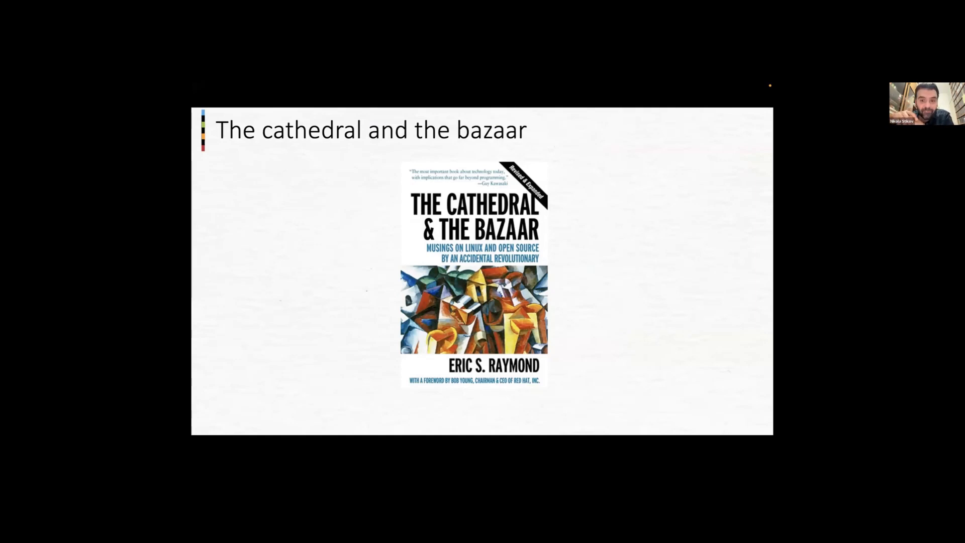
- Reveal the Linus's Law caption under the book cover, then advance to The first MR Bazaar diagram
key("Right")
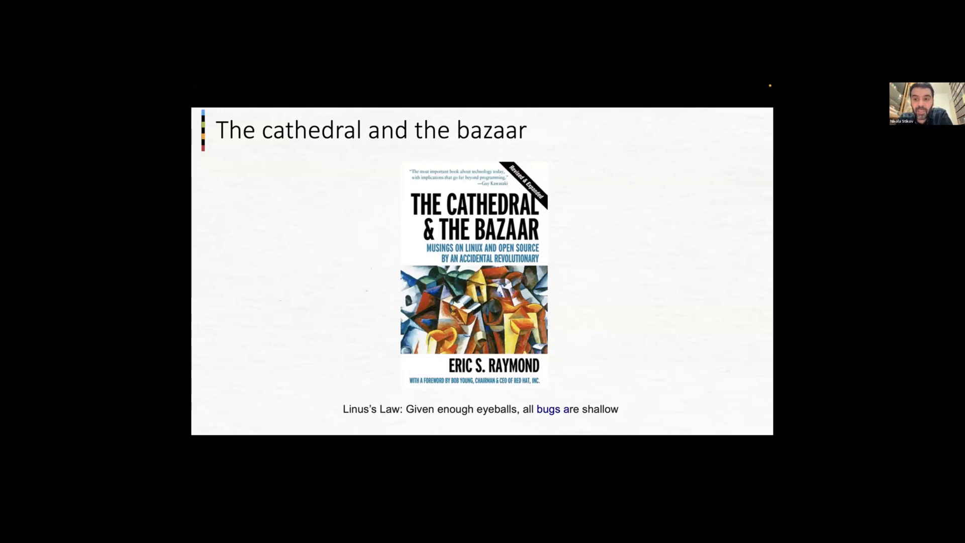
key("Right")
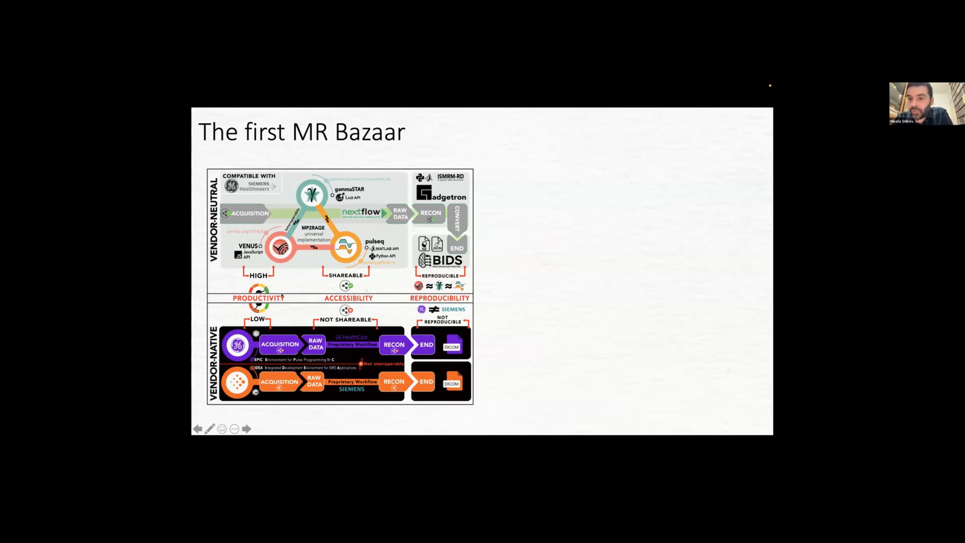
- Reveal the MRI FAIR logo beside the MR Bazaar diagram before the THANKS slide
key("Right")
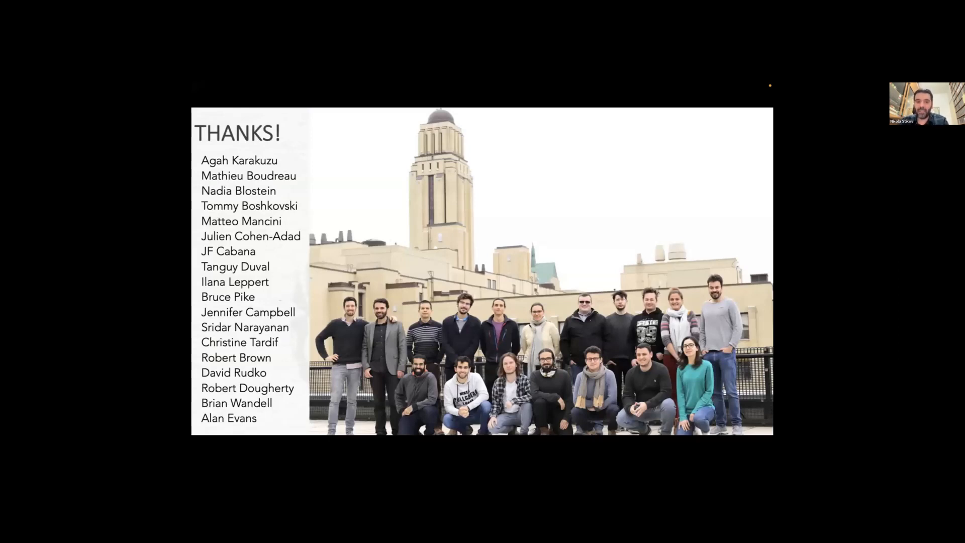
- Swap the team photo on THANKS! for funder logos, NeuroPoly contact details and neuro.polymtl.ca link
key("Right")
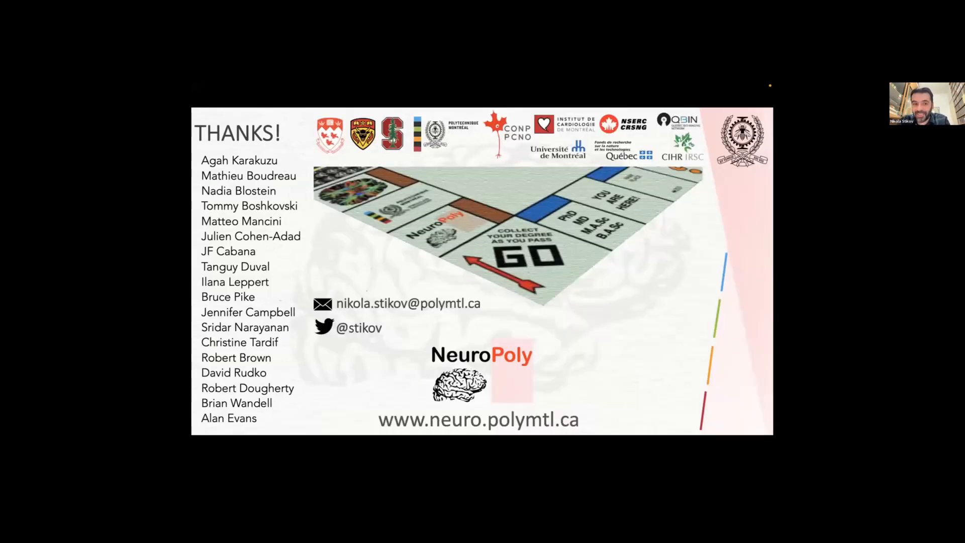